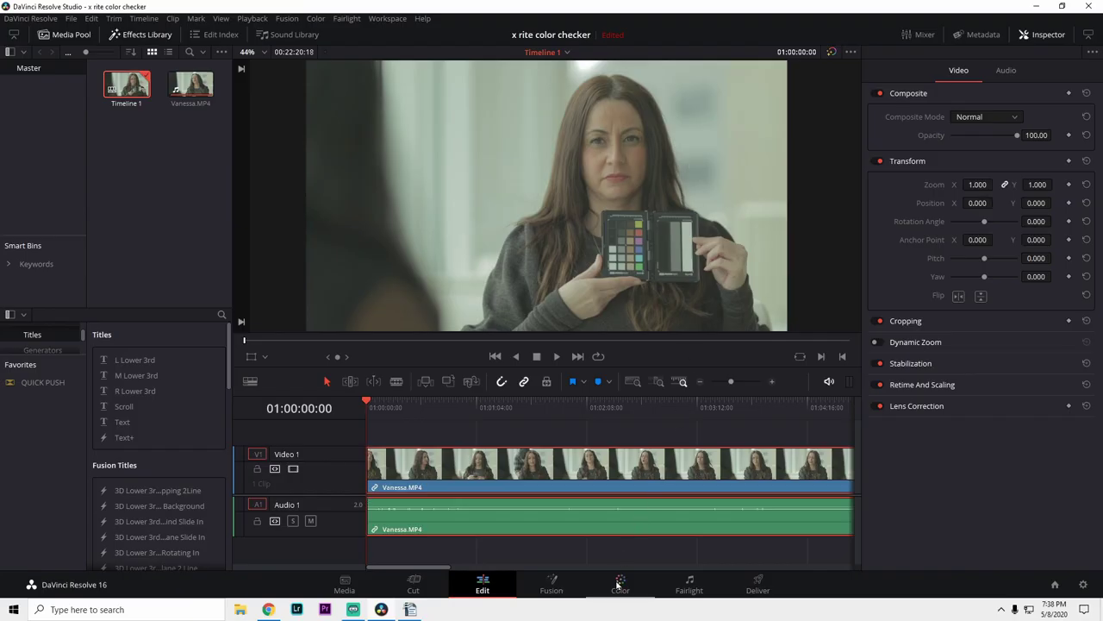
- On the Color page, set Lift -0.05, Gamma 0.04, Gain 1.11, Contrast 1.204 and Pivot 0.545
{"action": "left_click", "coordinate": [621, 583]}
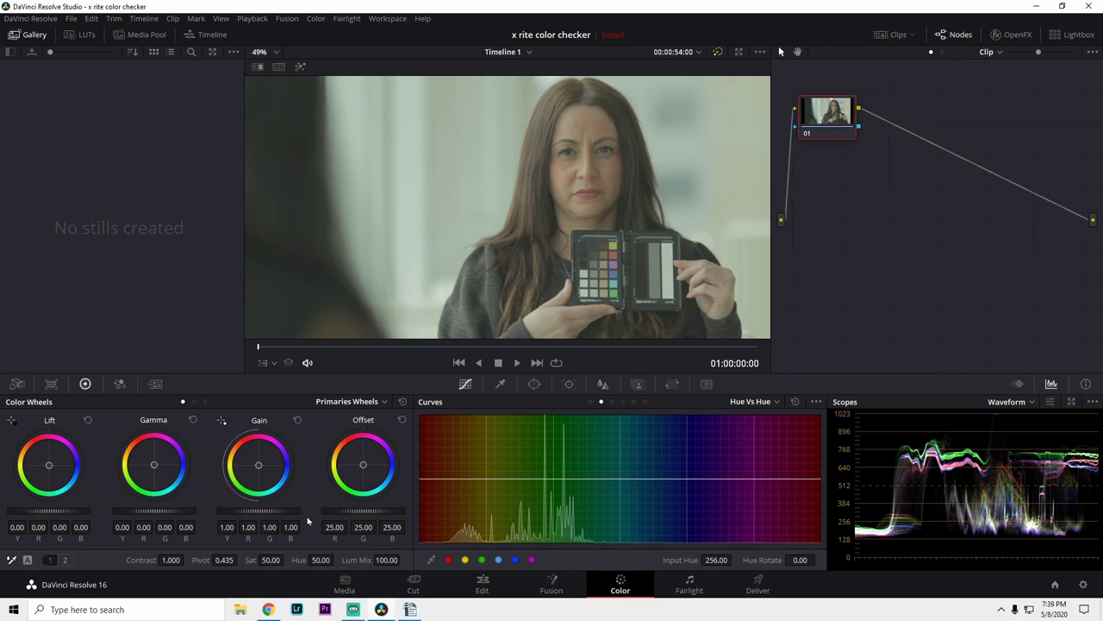
{"action": "left_click_drag", "start_coordinate": [258, 511], "coordinate": [284, 510]}
{"action": "left_click_drag", "start_coordinate": [51, 511], "coordinate": [43, 510]}
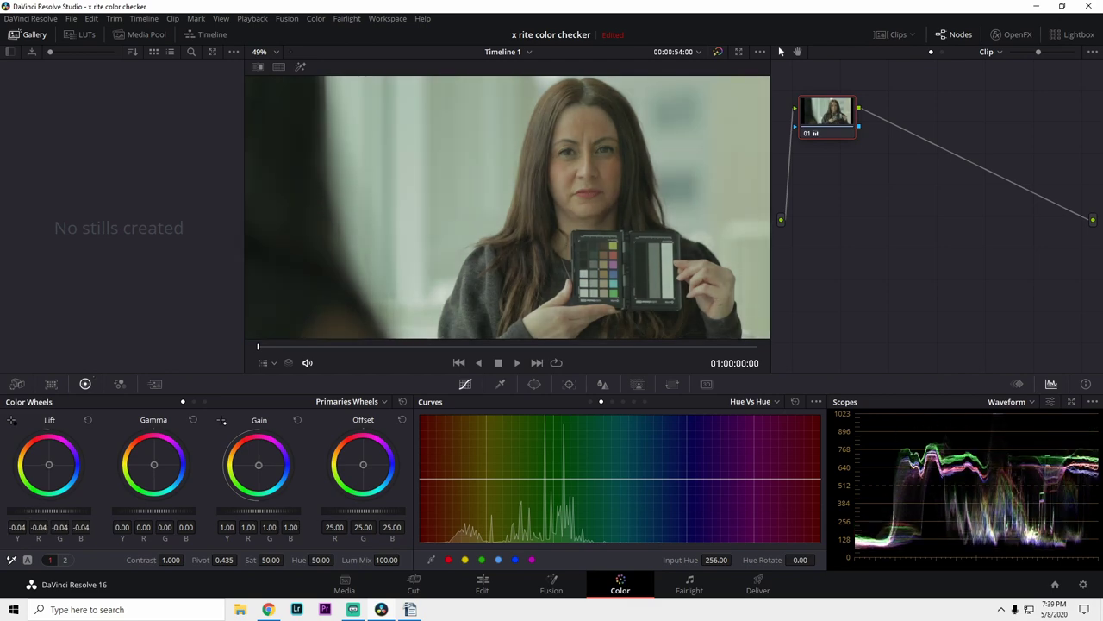
{"action": "double_click", "coordinate": [247, 514]}
{"action": "left_click_drag", "start_coordinate": [248, 510], "coordinate": [269, 511]}
{"action": "left_click_drag", "start_coordinate": [148, 510], "coordinate": [157, 511]}
{"action": "left_click_drag", "start_coordinate": [171, 560], "coordinate": [181, 559]}
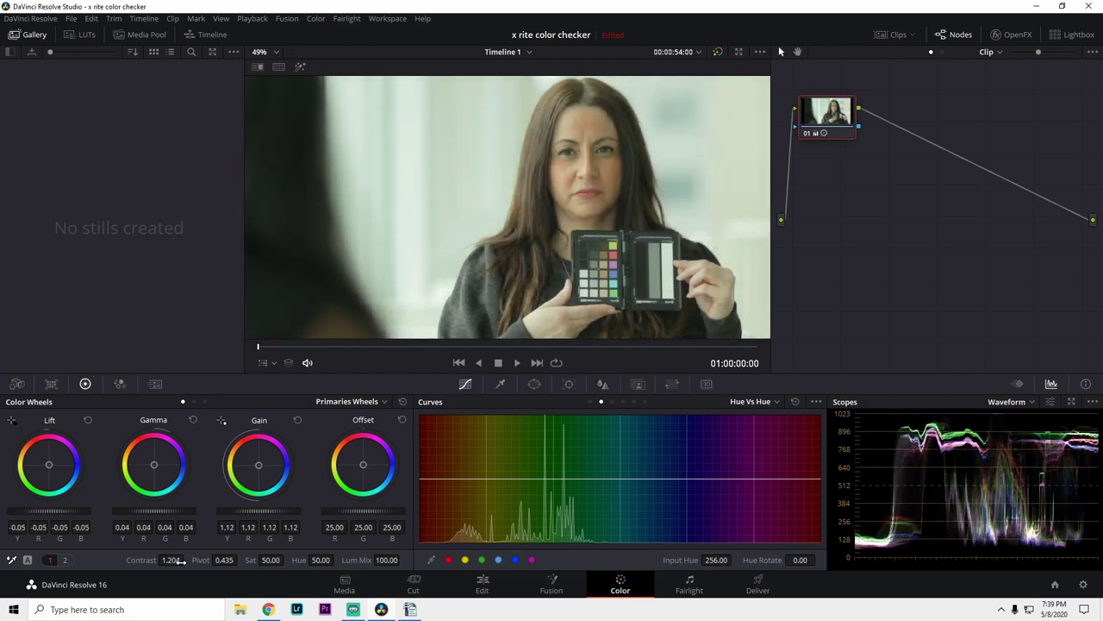
{"action": "mouse_move", "coordinate": [271, 559]}
{"action": "left_mouse_down"}
{"action": "mouse_move", "coordinate": [287, 559]}
{"action": "mouse_move", "coordinate": [260, 561]}
{"action": "left_mouse_up"}
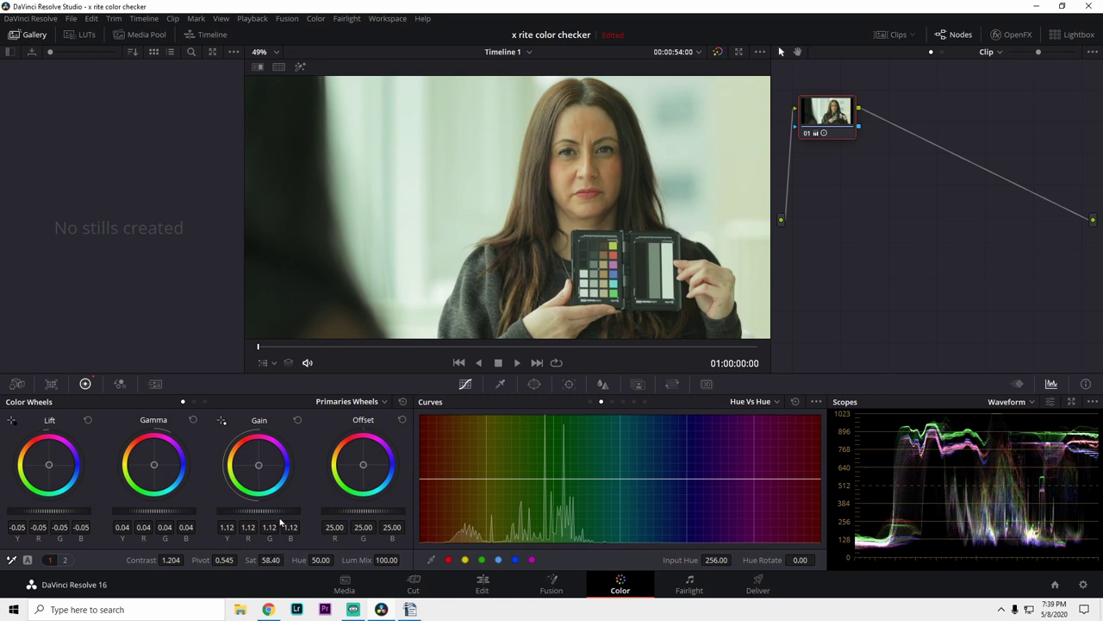
{"action": "left_click_drag", "start_coordinate": [282, 514], "coordinate": [280, 514]}
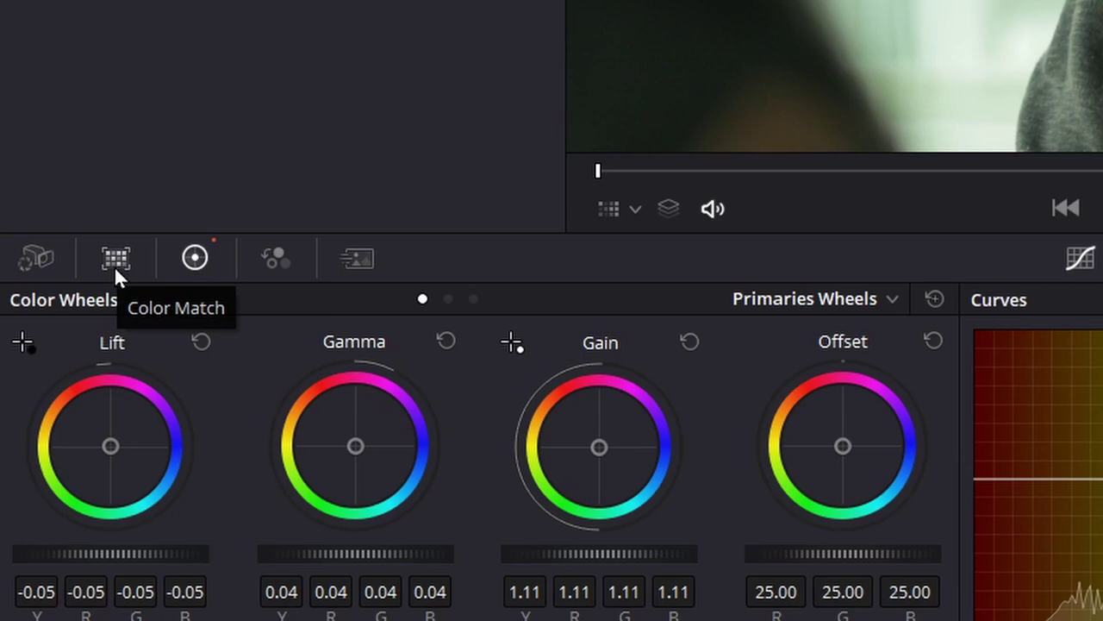
- Set the Color Match chart type to X-Rite ColorChecker Passport Video
{"action": "left_click", "coordinate": [117, 263]}
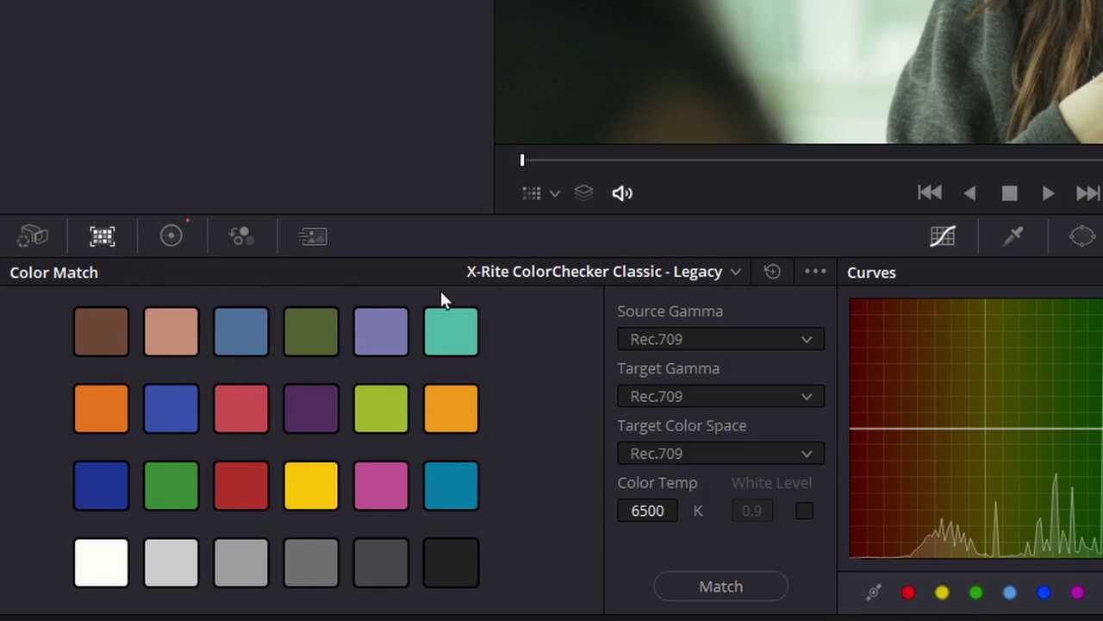
{"action": "left_click", "coordinate": [557, 271]}
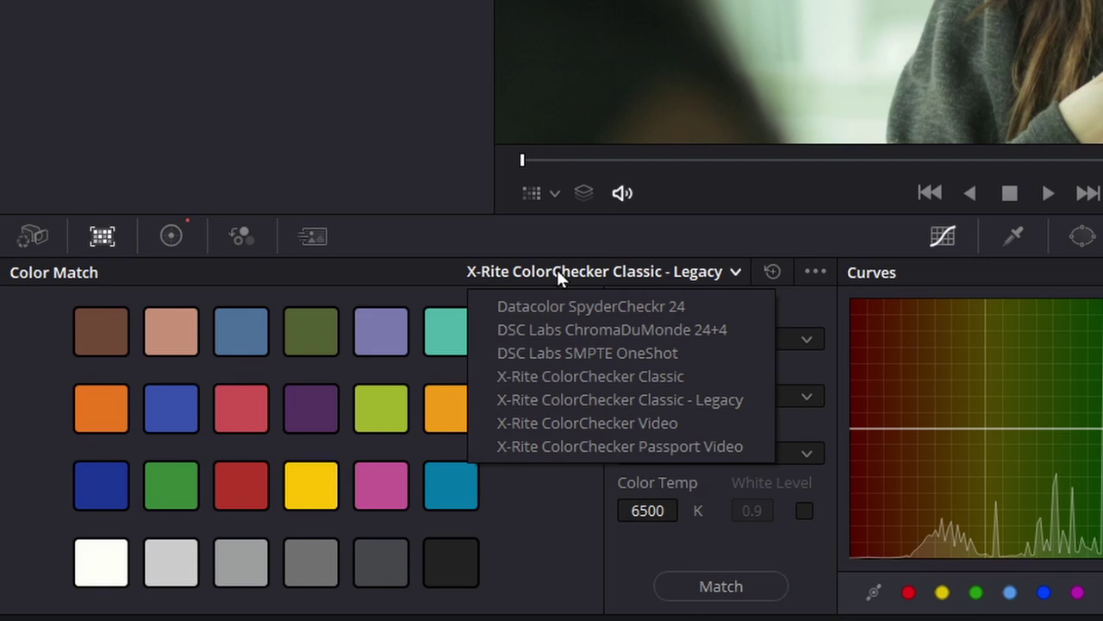
{"action": "left_click", "coordinate": [580, 445]}
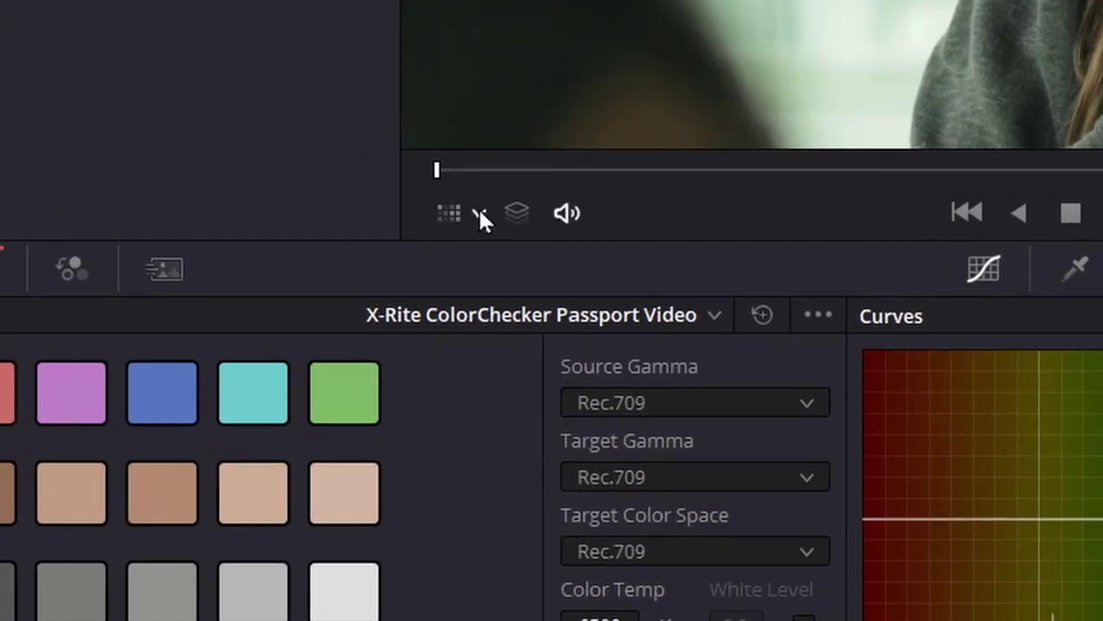
- Show the Color Chart overlay and corner-pin its grid onto the ColorChecker's swatches
{"action": "left_click", "coordinate": [480, 215]}
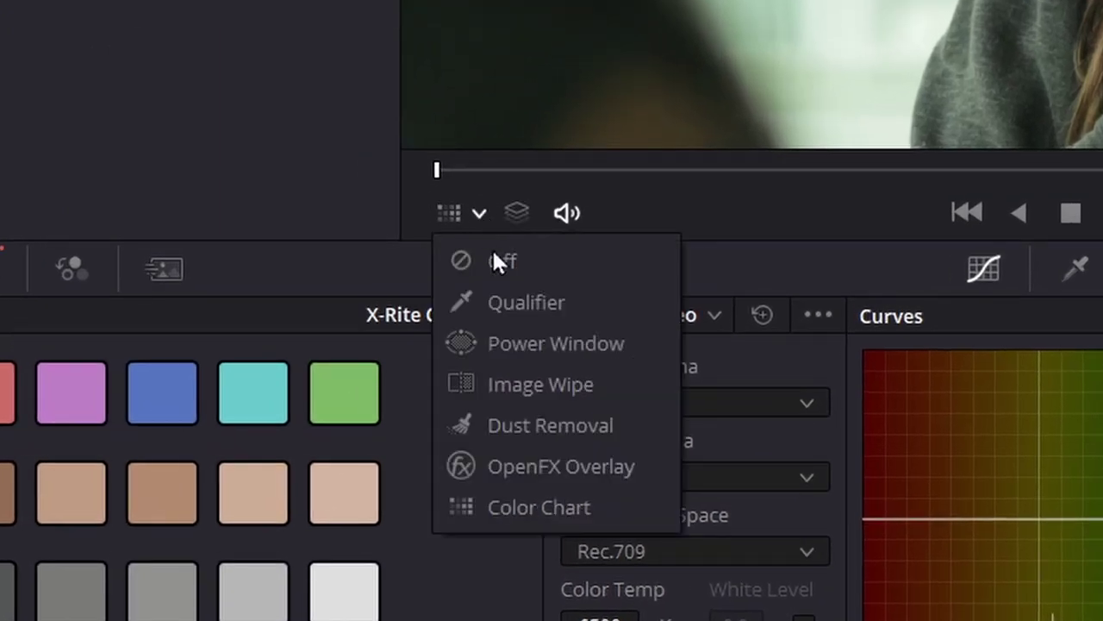
{"action": "left_click", "coordinate": [536, 509]}
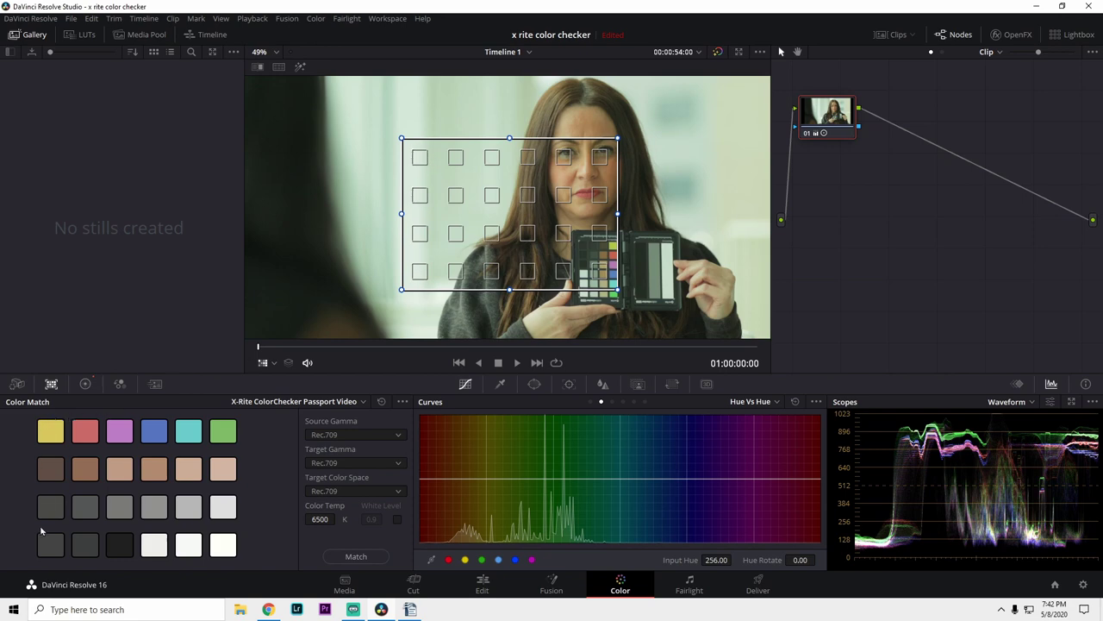
{"action": "left_click_drag", "start_coordinate": [608, 298], "coordinate": [549, 259]}
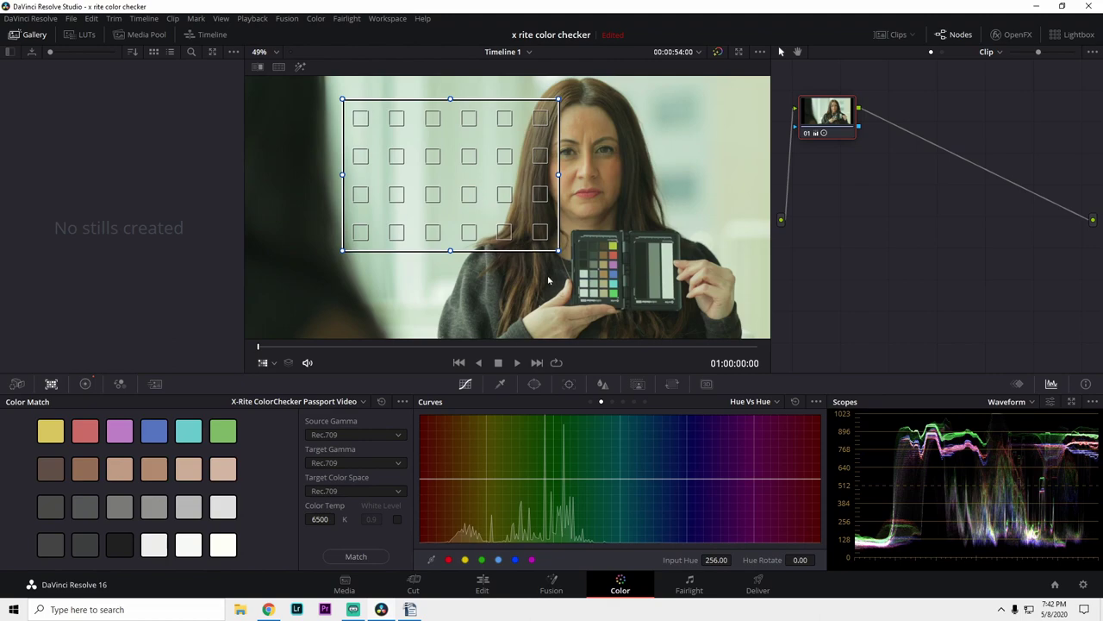
{"action": "left_click_drag", "start_coordinate": [559, 99], "coordinate": [562, 101]}
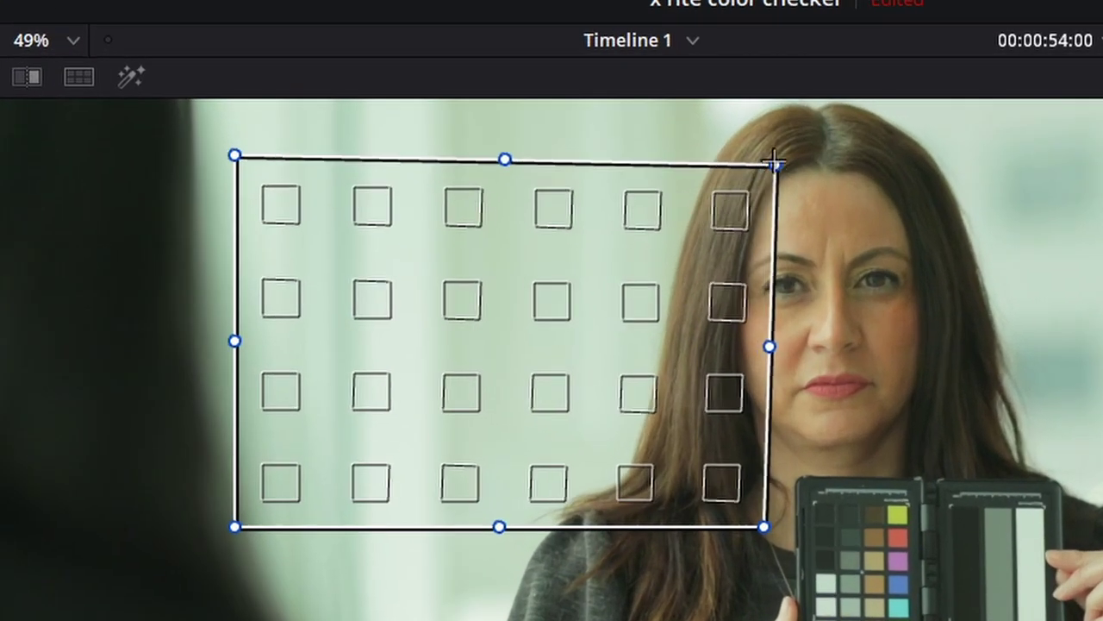
{"action": "left_click_drag", "start_coordinate": [774, 162], "coordinate": [775, 164]}
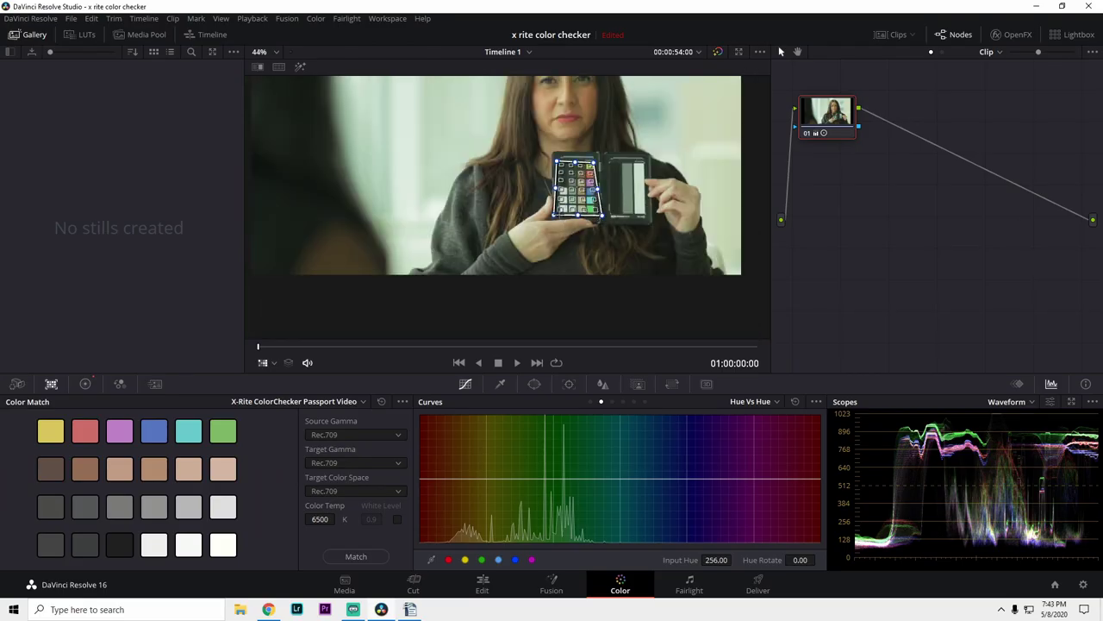
{"action": "scroll", "coordinate": [603, 168], "scroll_direction": "up", "scroll_amount": 5}
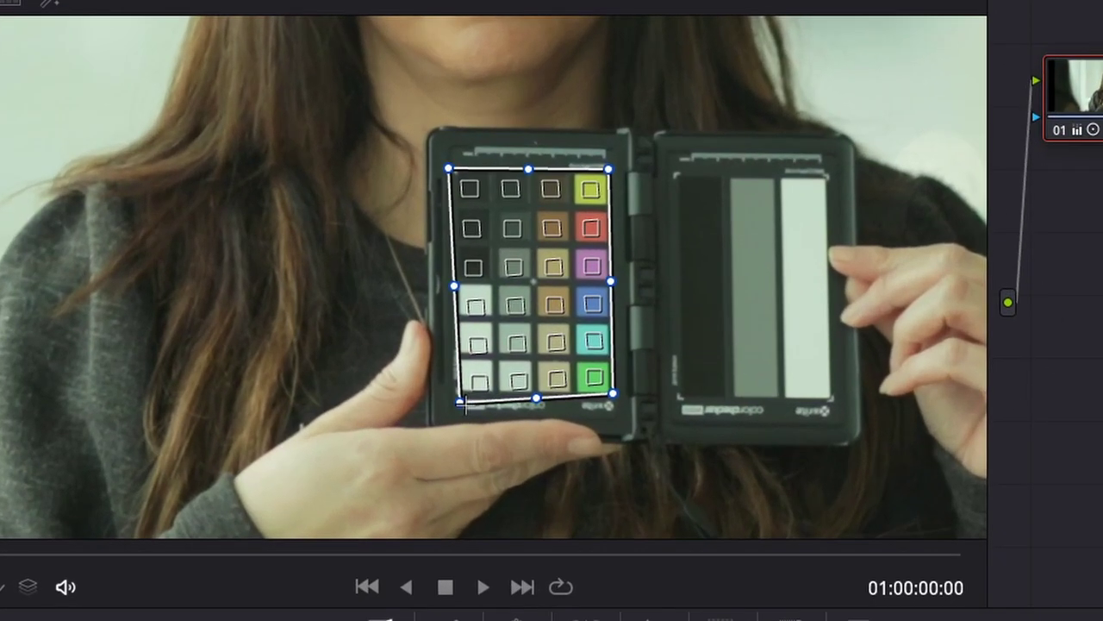
{"action": "left_click_drag", "start_coordinate": [507, 271], "coordinate": [498, 272]}
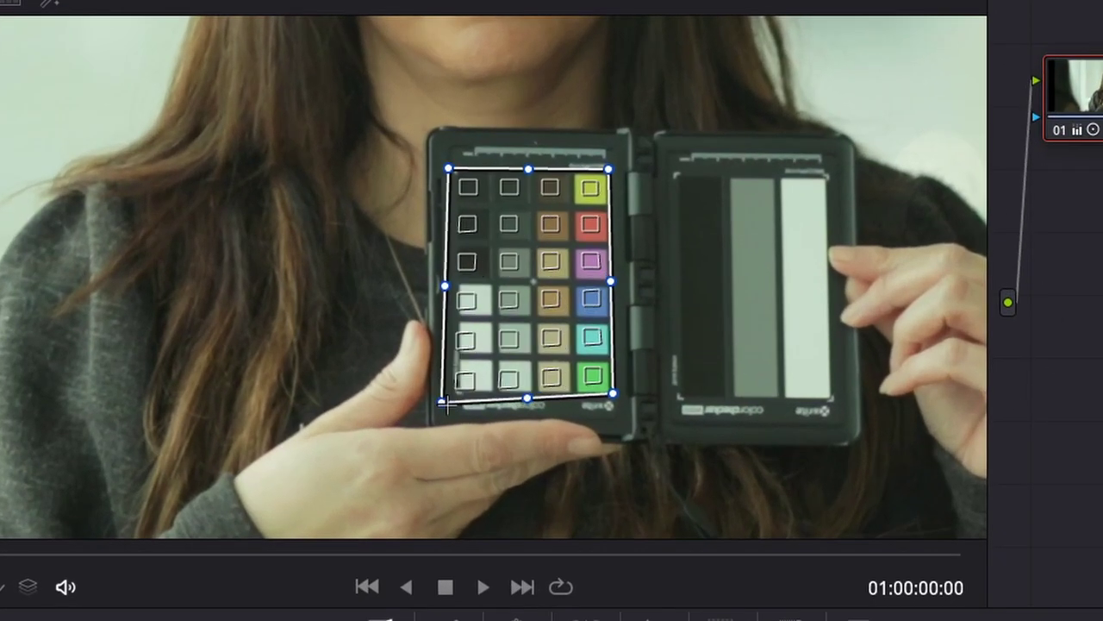
{"action": "left_click_drag", "start_coordinate": [444, 404], "coordinate": [454, 395]}
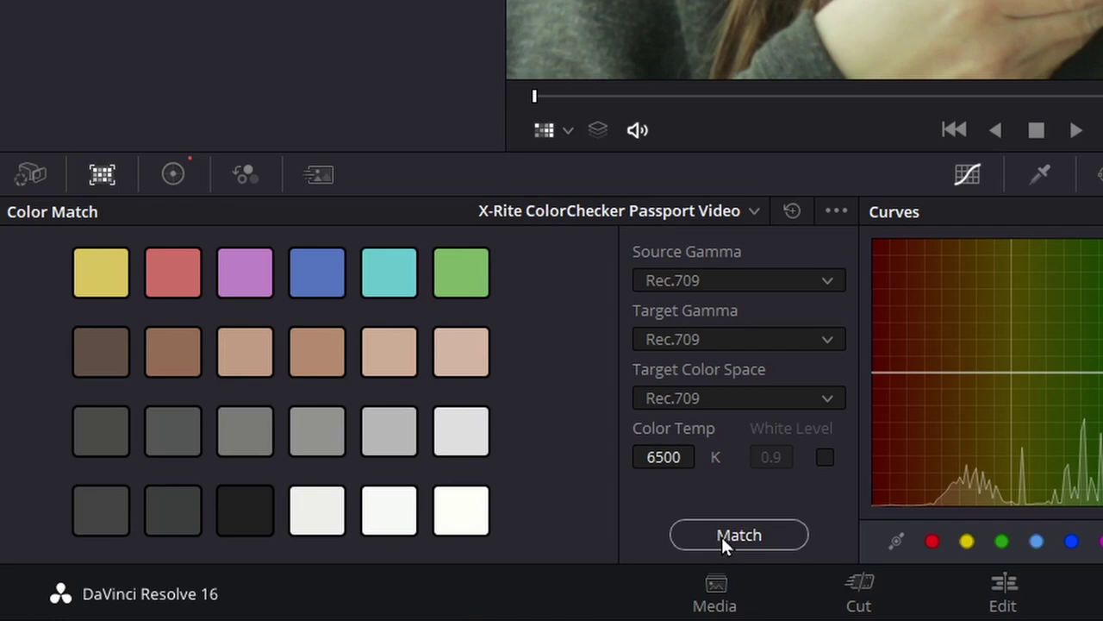
- Run Match to color match the clip against the ColorChecker chart
{"action": "left_click", "coordinate": [721, 535]}
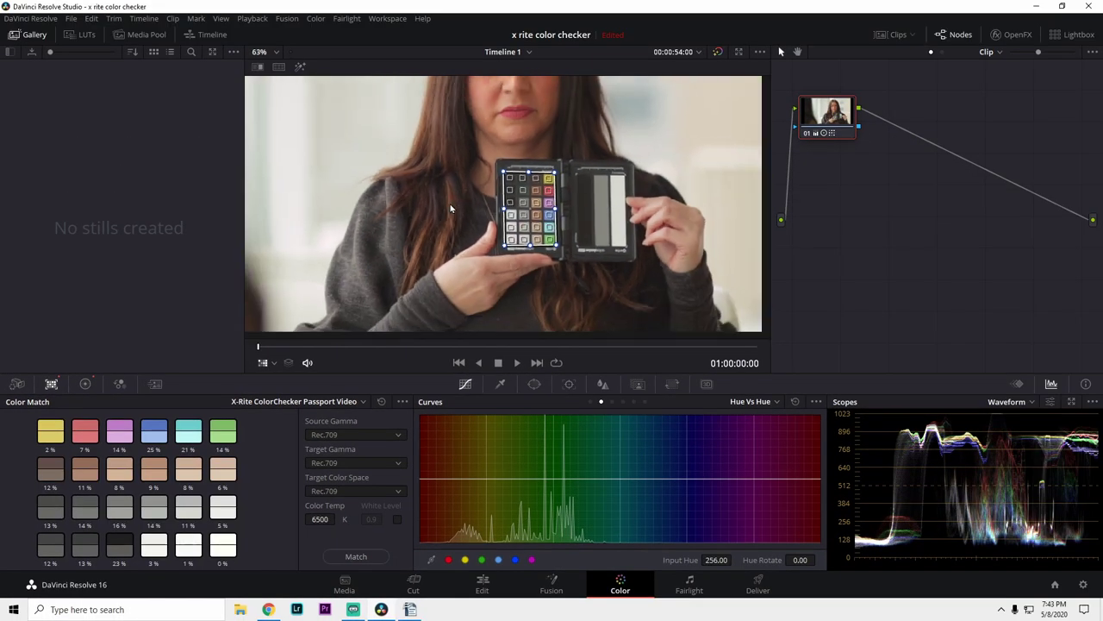
{"action": "scroll", "coordinate": [450, 207], "scroll_direction": "down", "scroll_amount": 4}
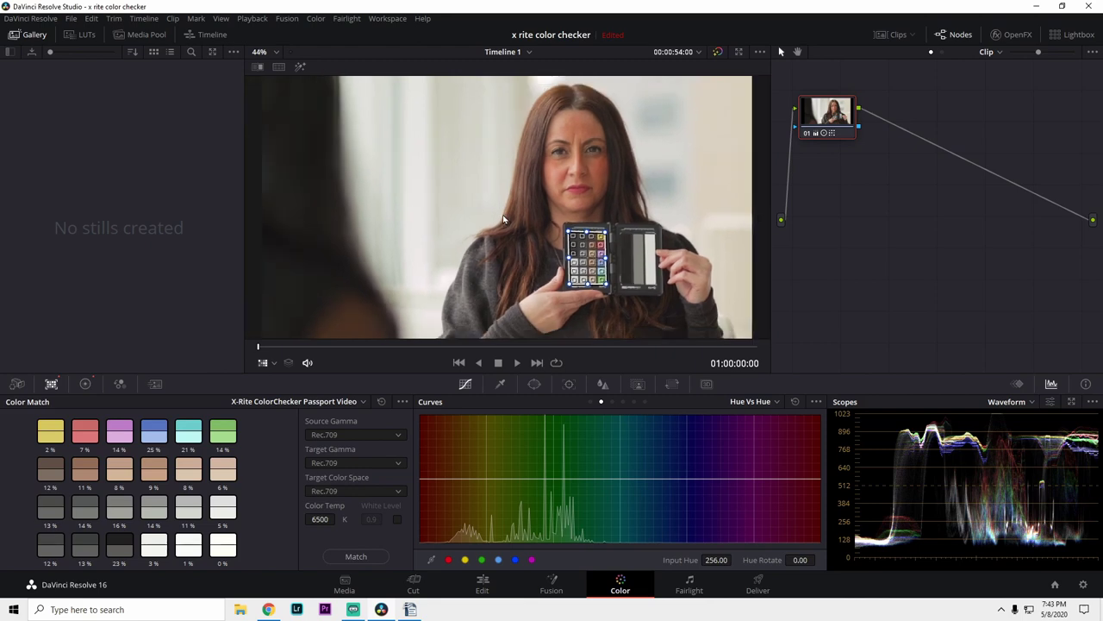
{"action": "left_click_drag", "start_coordinate": [475, 209], "coordinate": [492, 212]}
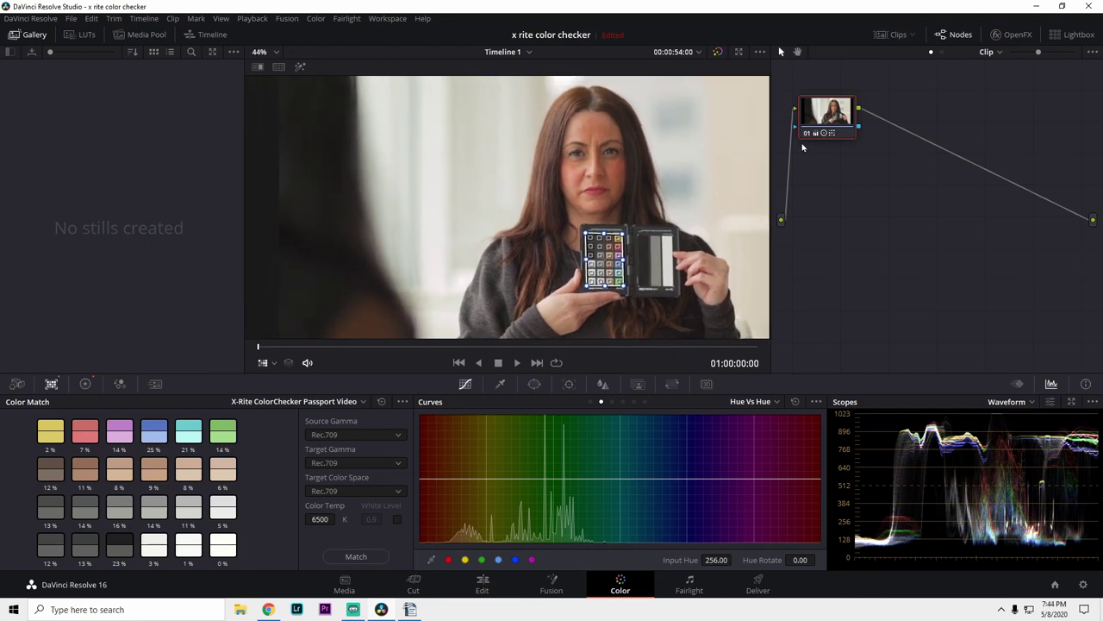
- Toggle the node off and back on to compare the match before and after
{"action": "mouse_move", "coordinate": [807, 136]}
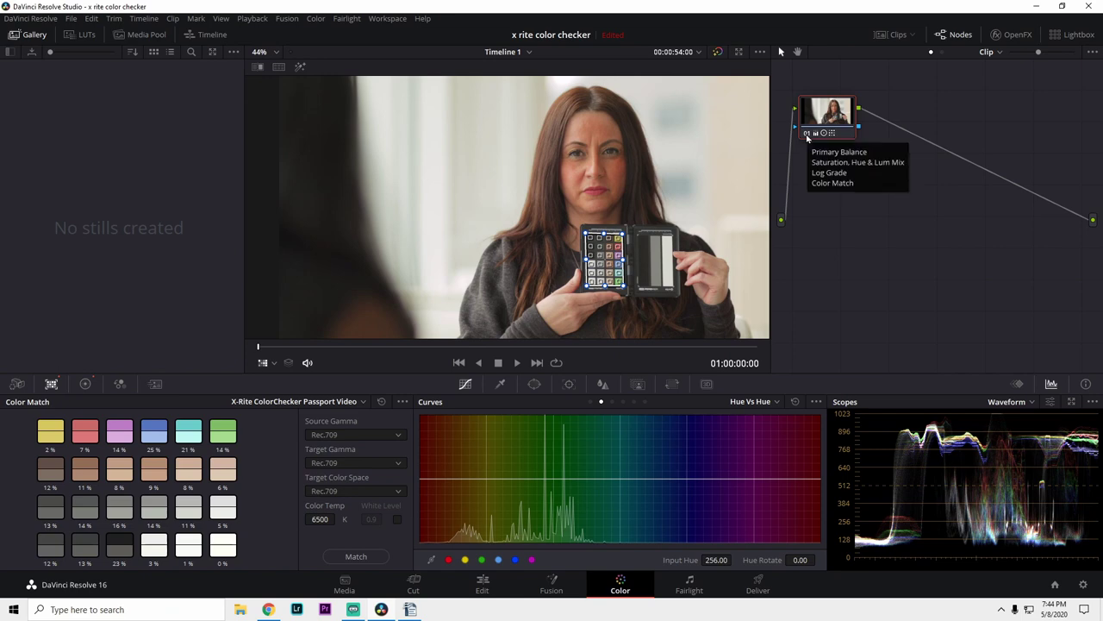
{"action": "left_click", "coordinate": [807, 136]}
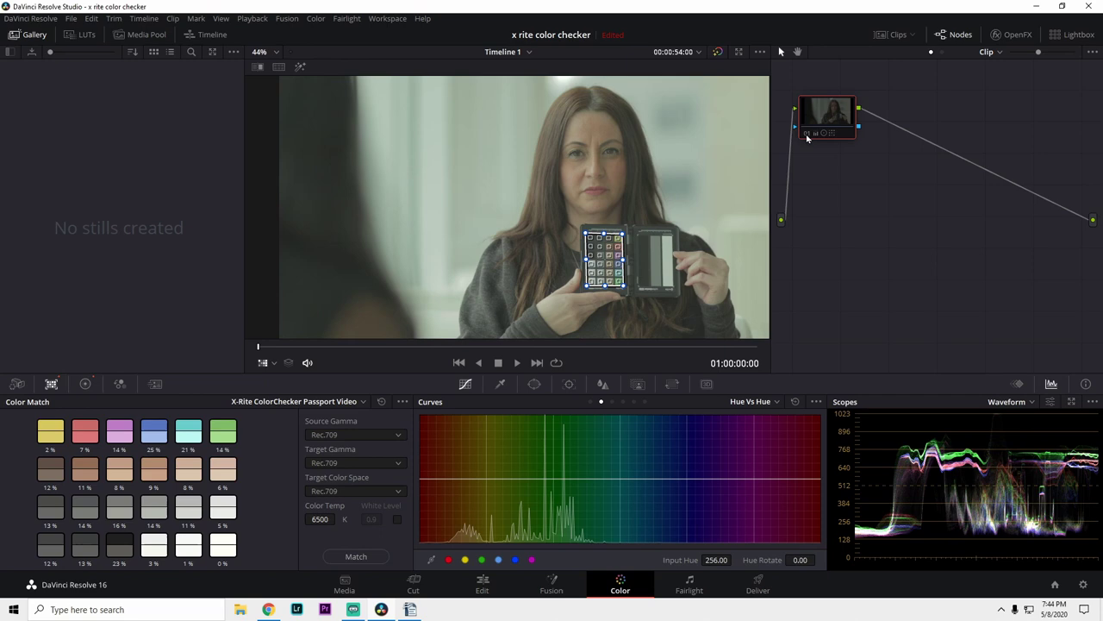
{"action": "left_click", "coordinate": [808, 135]}
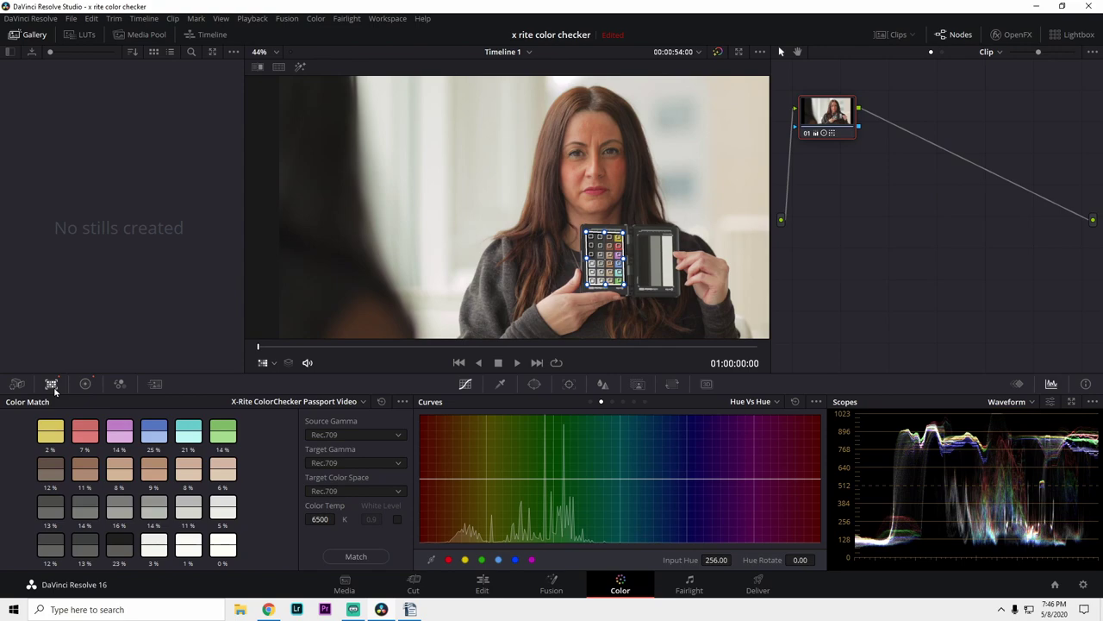
- Reset Color Match to clear the match correction and chart overlay
{"action": "scroll", "coordinate": [378, 401], "scroll_direction": "up", "scroll_amount": 1}
{"action": "left_click", "coordinate": [269, 363]}
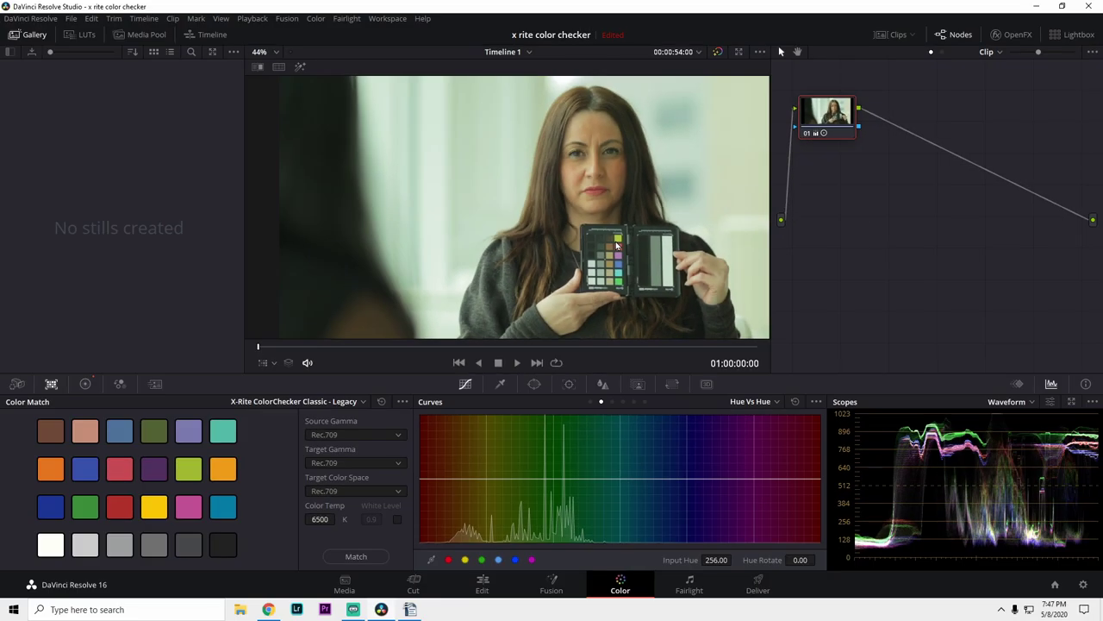
- Add a polygon window fitted tightly around the chart's rightmost yellow-to-green chip column
{"action": "left_click", "coordinate": [534, 384]}
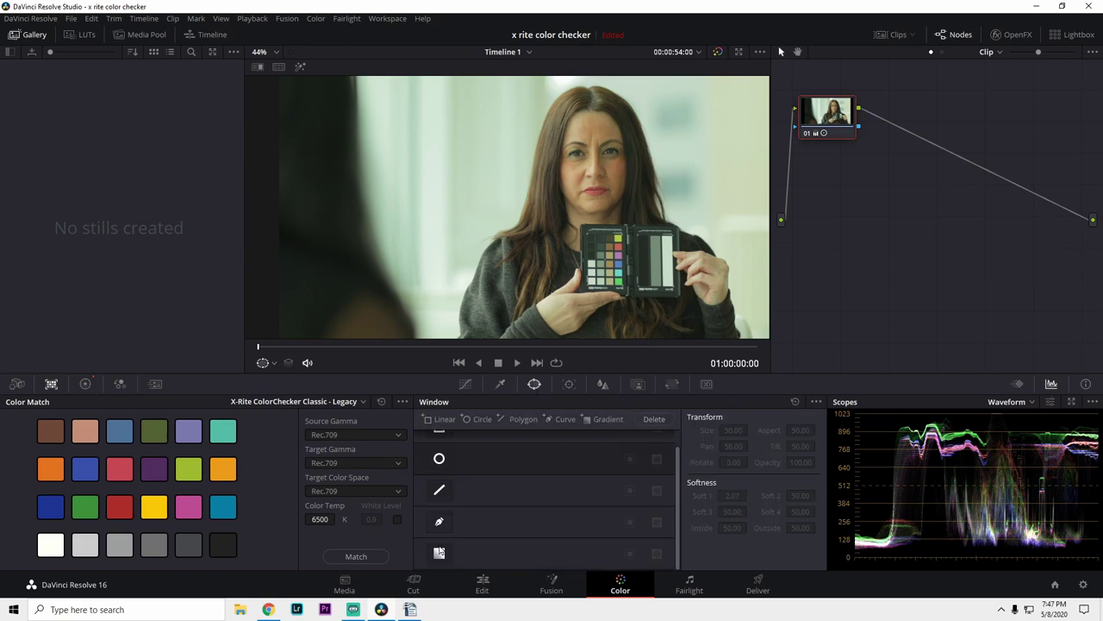
{"action": "left_click", "coordinate": [439, 489]}
{"action": "left_click_drag", "start_coordinate": [692, 162], "coordinate": [622, 232]}
{"action": "left_click_drag", "start_coordinate": [692, 298], "coordinate": [629, 293]}
{"action": "left_click_drag", "start_coordinate": [465, 303], "coordinate": [614, 287]}
{"action": "left_click_drag", "start_coordinate": [465, 168], "coordinate": [614, 234]}
{"action": "scroll", "coordinate": [528, 242], "scroll_direction": "up", "scroll_amount": 2}
{"action": "scroll", "coordinate": [528, 242], "scroll_direction": "up", "scroll_amount": 2}
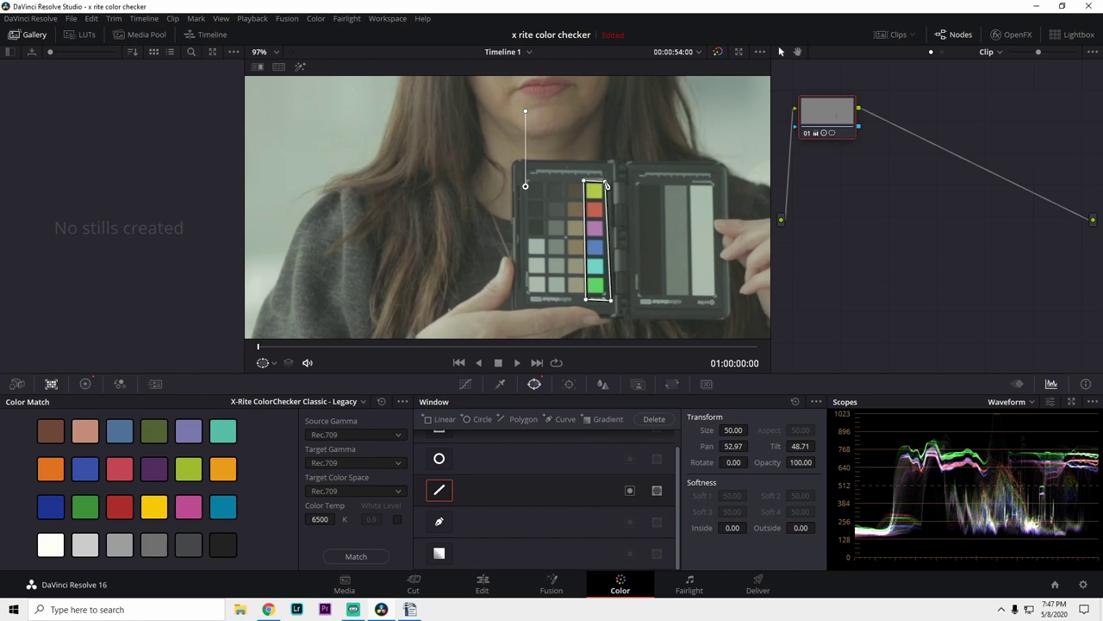
{"action": "left_click_drag", "start_coordinate": [614, 306], "coordinate": [590, 294]}
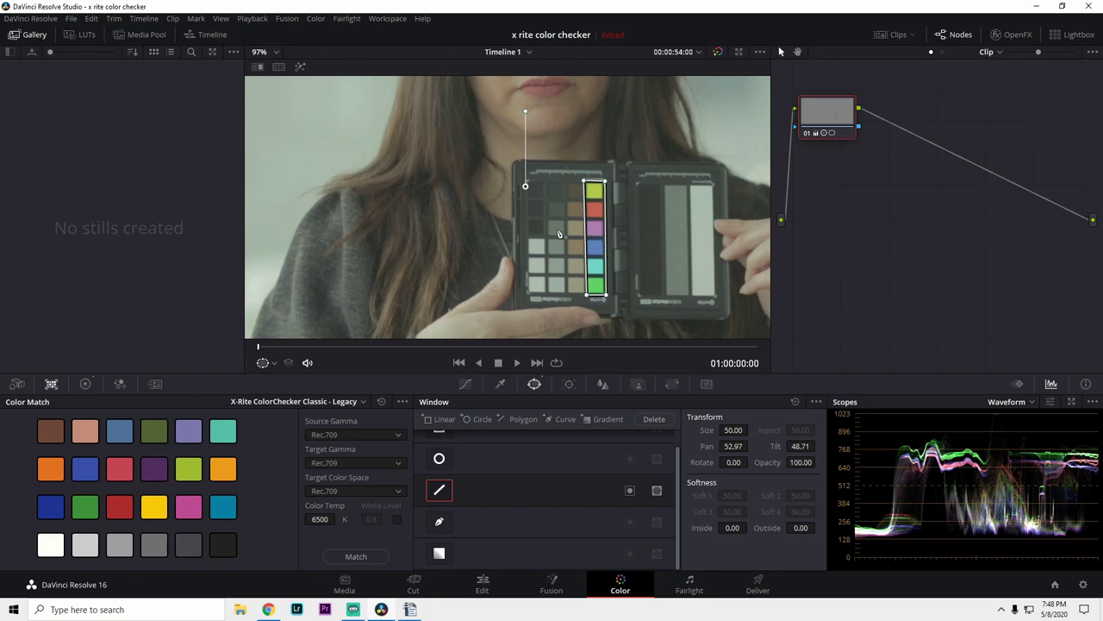
- Turn on Highlight mode and place a floating Vectorscope over the viewer's left side
{"action": "left_click", "coordinate": [301, 67]}
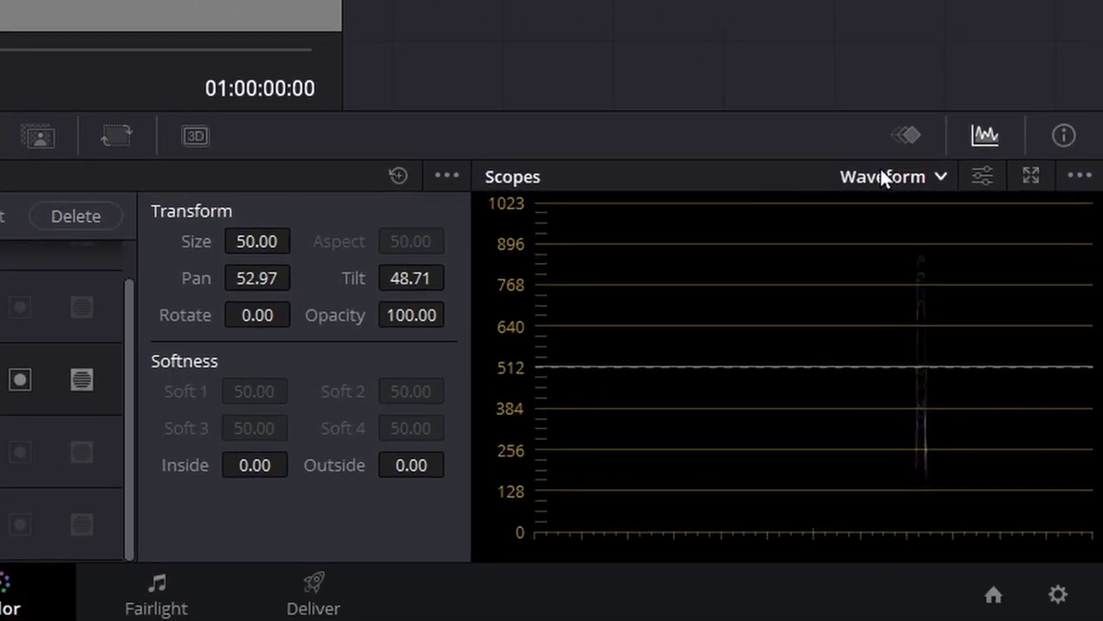
{"action": "left_click", "coordinate": [883, 176]}
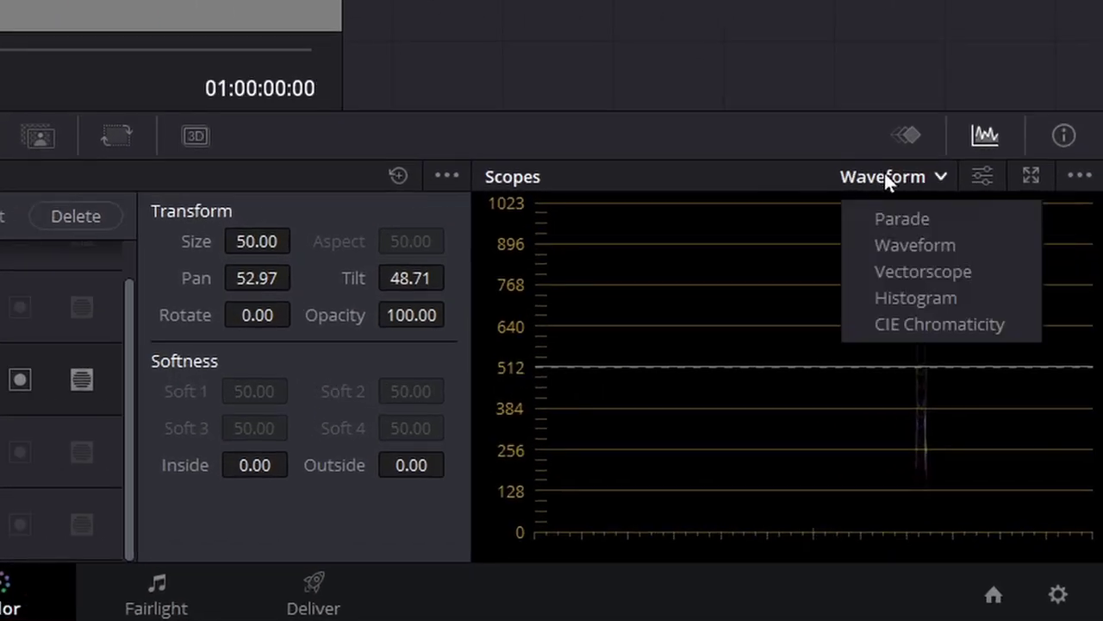
{"action": "left_click", "coordinate": [900, 270]}
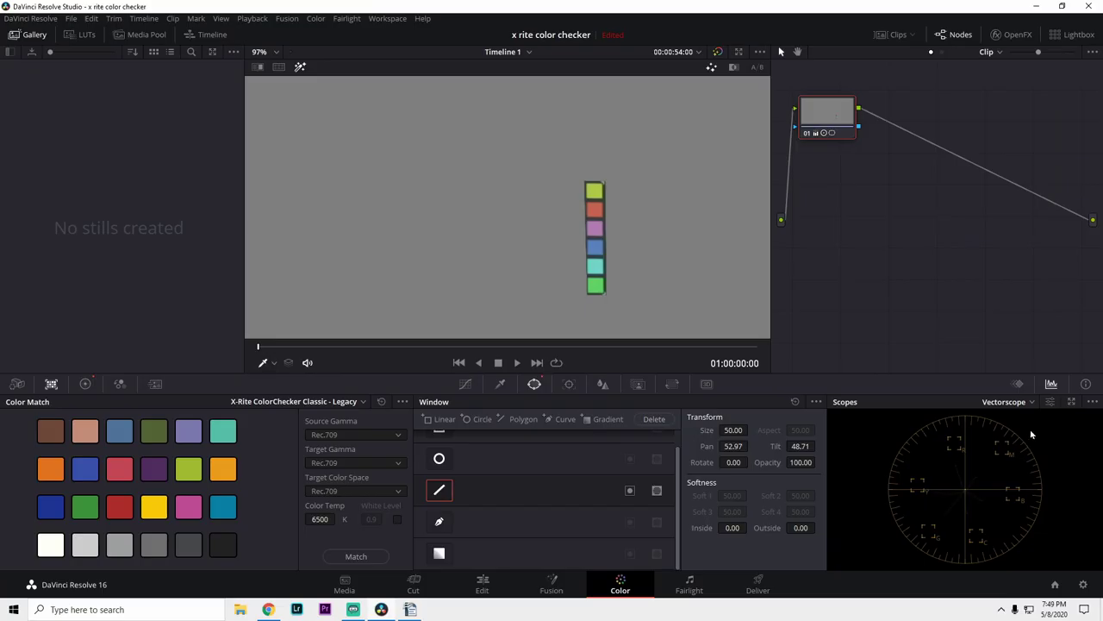
{"action": "left_click", "coordinate": [1031, 176]}
{"action": "left_click_drag", "start_coordinate": [934, 303], "coordinate": [403, 89]}
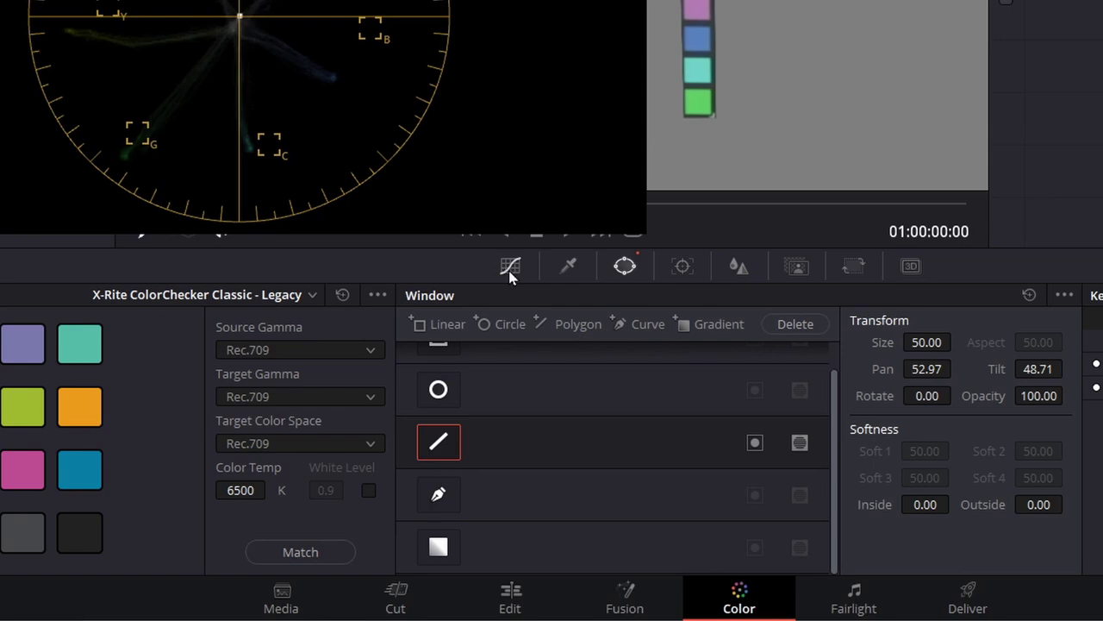
- Switch Curves to Hue Vs Hue and add points at red, yellow, green, cyan, blue and magenta
{"action": "left_click", "coordinate": [510, 267]}
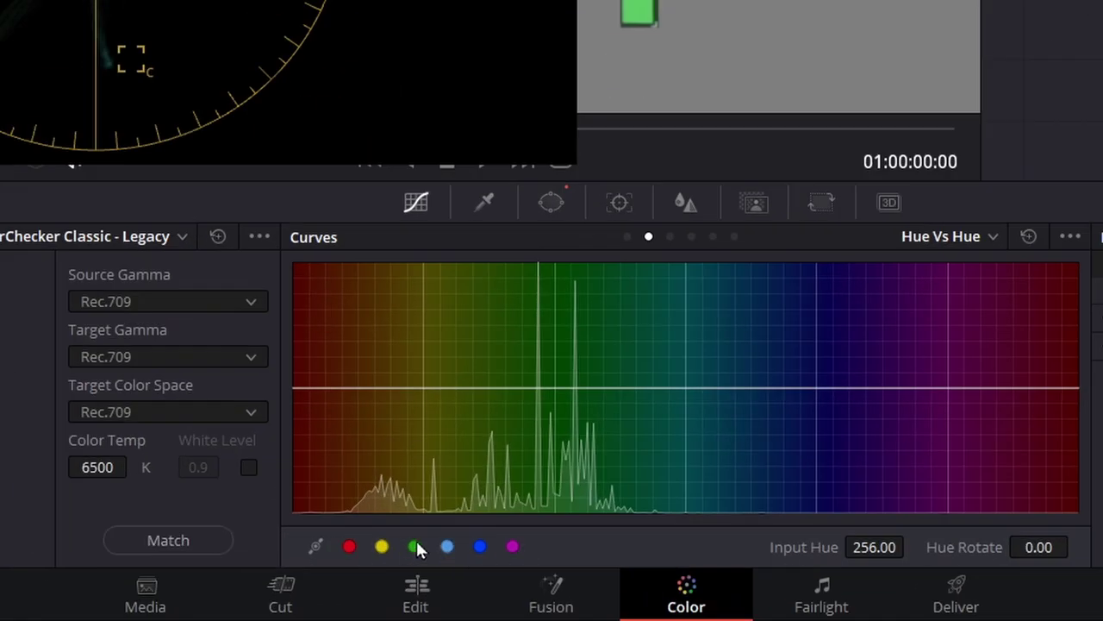
{"action": "left_click", "coordinate": [352, 545]}
{"action": "left_click", "coordinate": [381, 547]}
{"action": "left_click", "coordinate": [414, 546]}
{"action": "left_click", "coordinate": [447, 547]}
{"action": "left_click", "coordinate": [480, 546]}
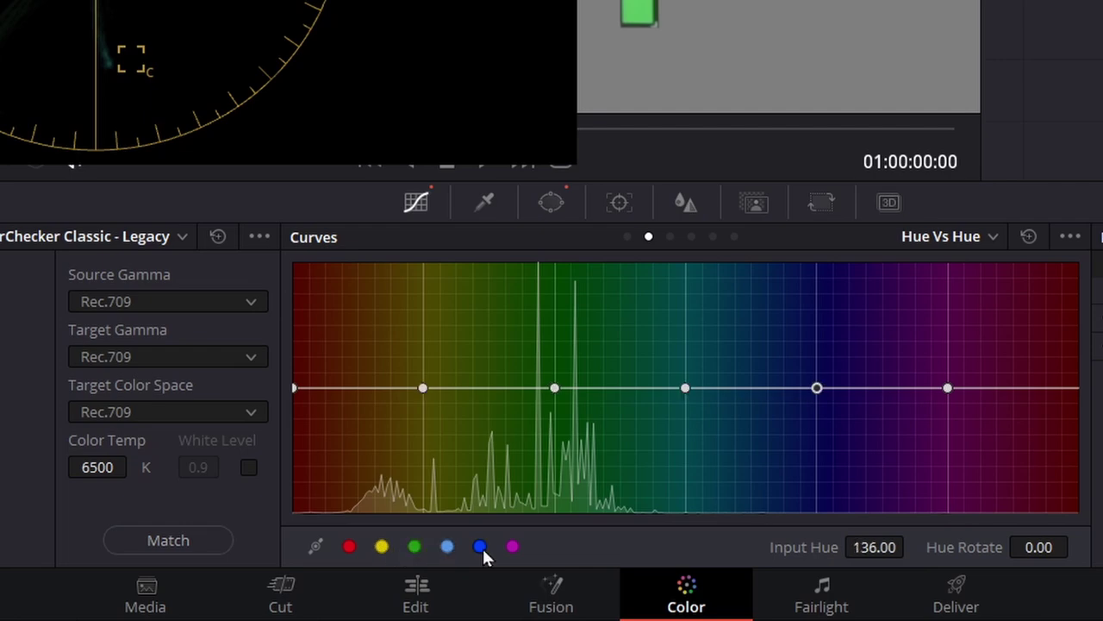
{"action": "left_click", "coordinate": [512, 548]}
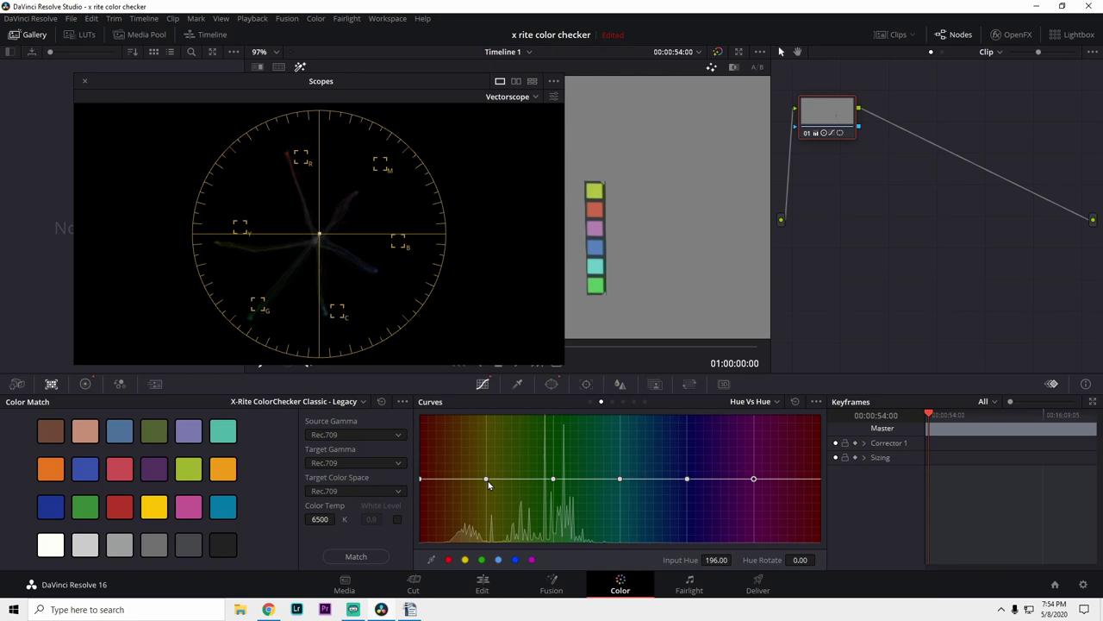
- Nudge the red Hue vs Hue point until the red chip trace nears its vectorscope target
{"action": "left_click_drag", "start_coordinate": [419, 479], "coordinate": [419, 475]}
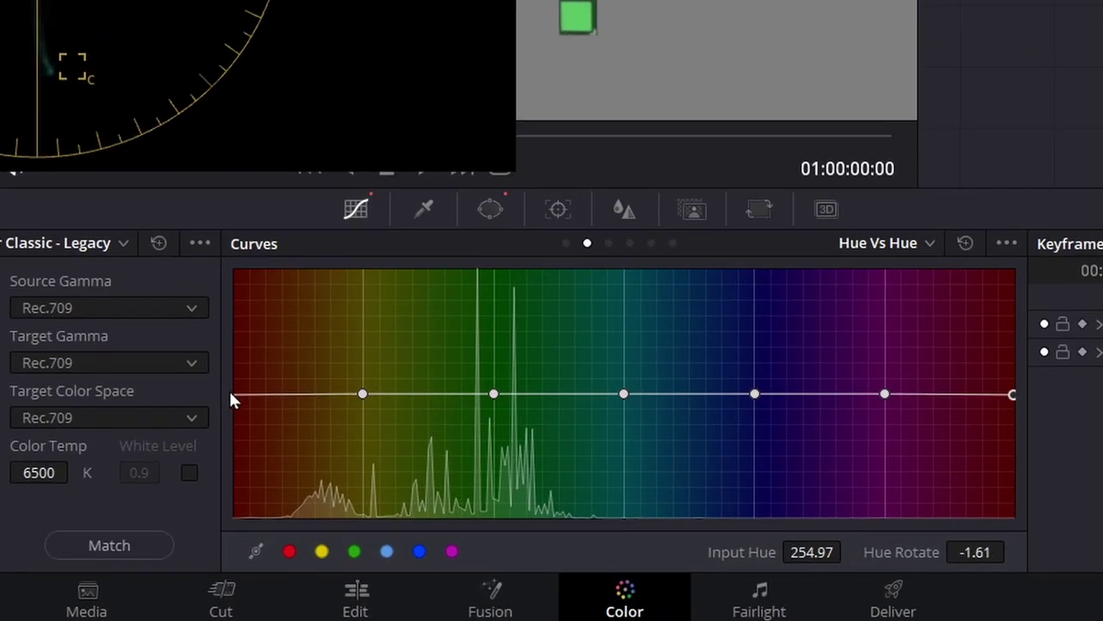
{"action": "left_click_drag", "start_coordinate": [231, 386], "coordinate": [230, 393]}
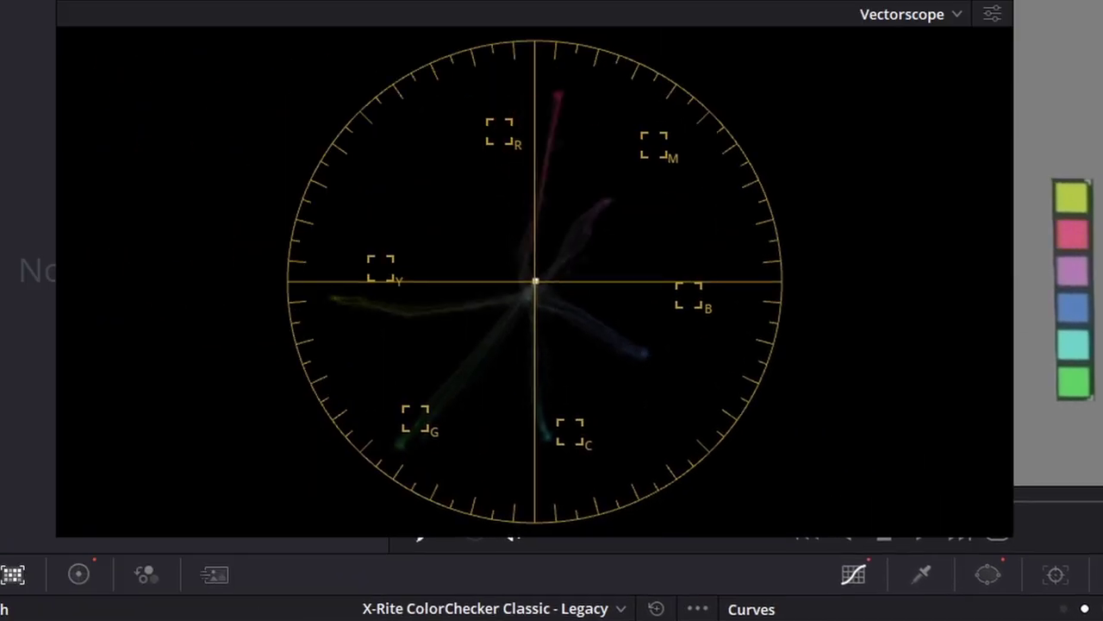
{"action": "left_click_drag", "start_coordinate": [420, 479], "coordinate": [420, 482]}
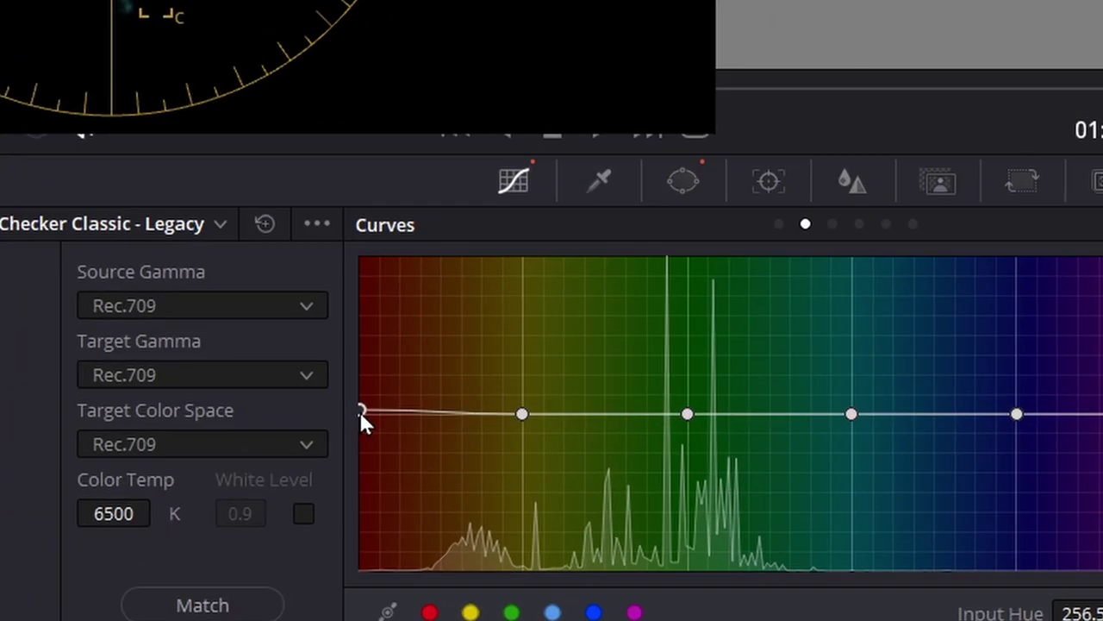
{"action": "left_click_drag", "start_coordinate": [420, 483], "coordinate": [420, 481]}
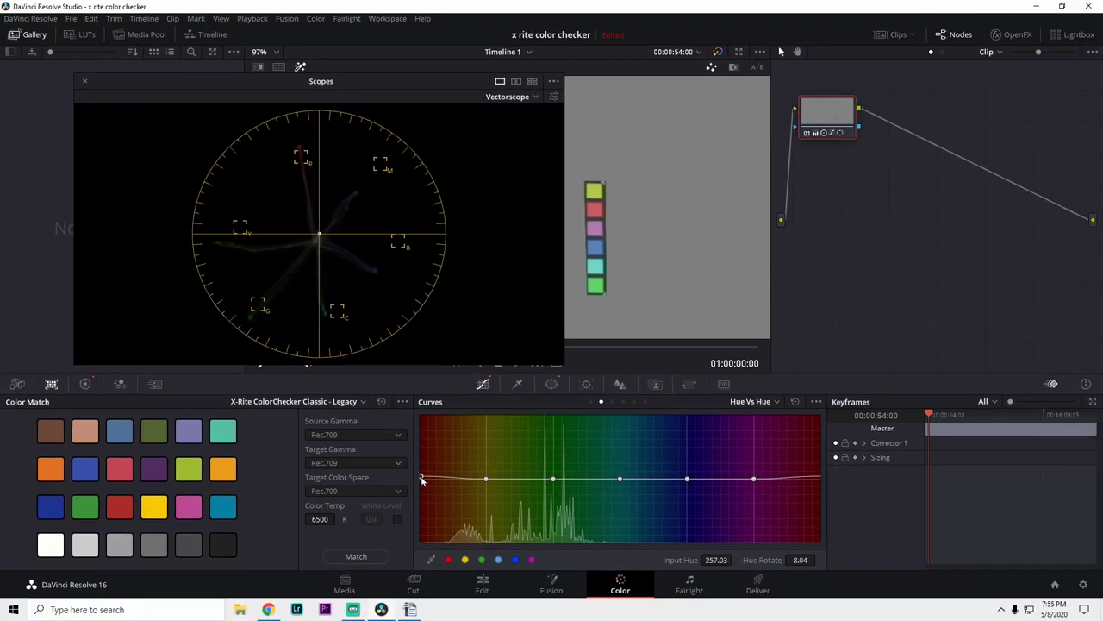
- Shift the yellow, cyan, blue and magenta points toward their vectorscope targets
{"action": "left_click_drag", "start_coordinate": [485, 479], "coordinate": [484, 475]}
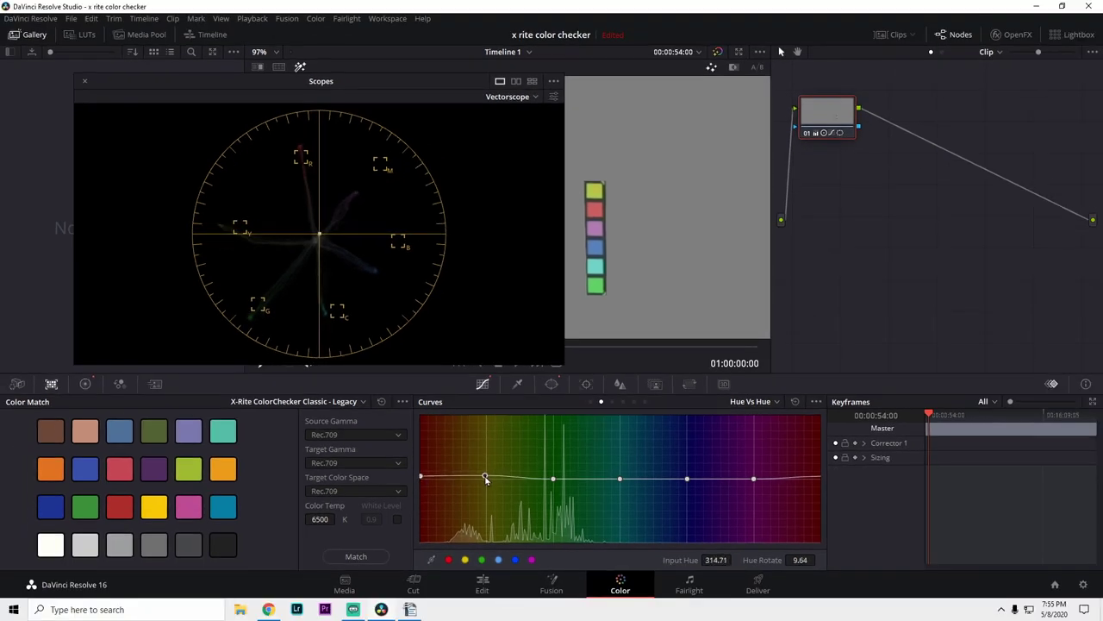
{"action": "left_click_drag", "start_coordinate": [620, 479], "coordinate": [618, 481]}
{"action": "left_click_drag", "start_coordinate": [687, 479], "coordinate": [688, 489]}
{"action": "left_click", "coordinate": [754, 480]}
{"action": "left_click_drag", "start_coordinate": [754, 481], "coordinate": [754, 479]}
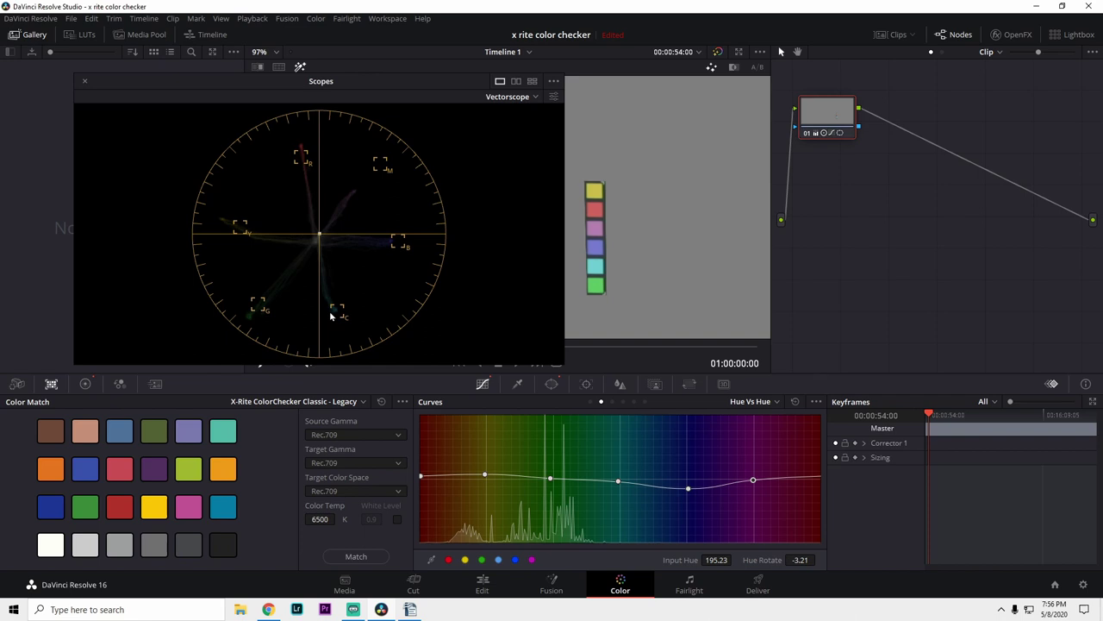
{"action": "left_click_drag", "start_coordinate": [230, 71], "coordinate": [910, 429]}
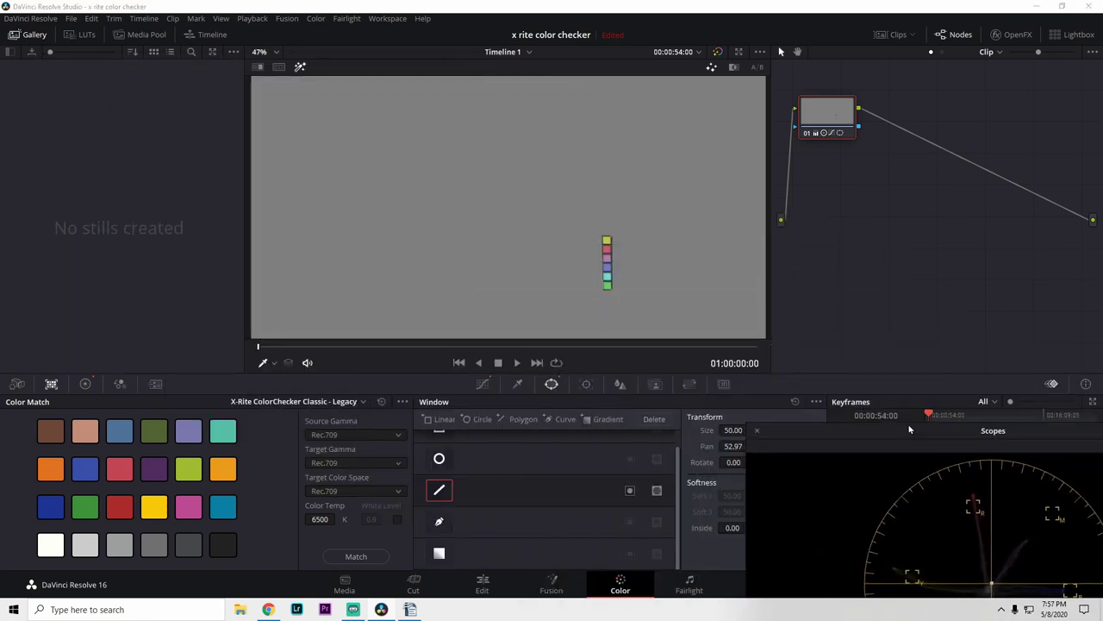
- Turn off Highlight mode and disable the window so the grade covers the whole frame
{"action": "left_click", "coordinate": [299, 68]}
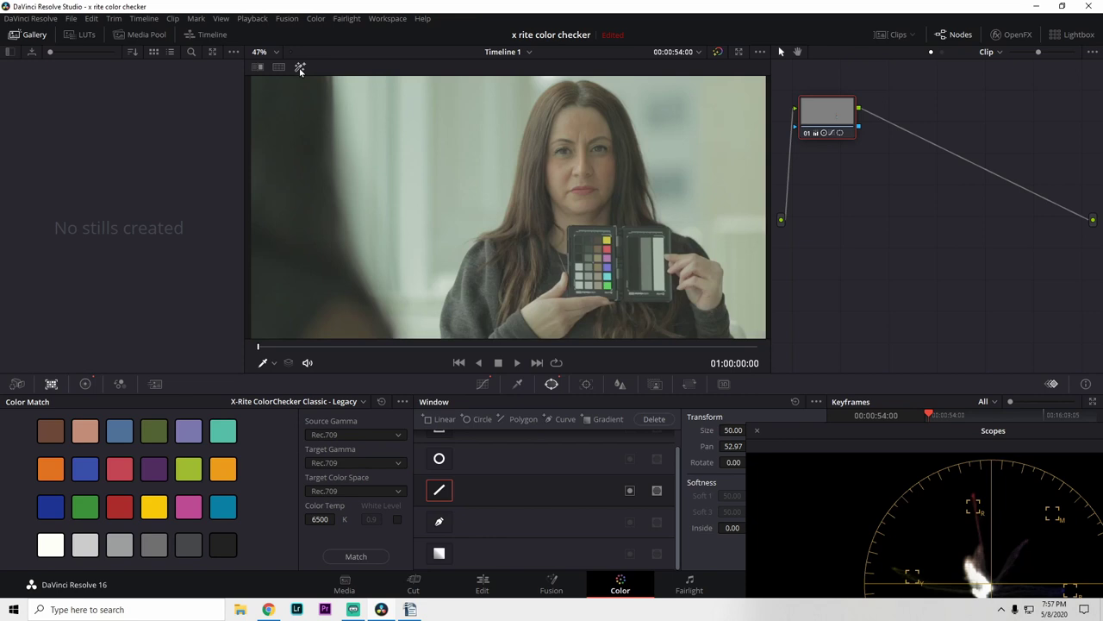
{"action": "left_click", "coordinate": [447, 493]}
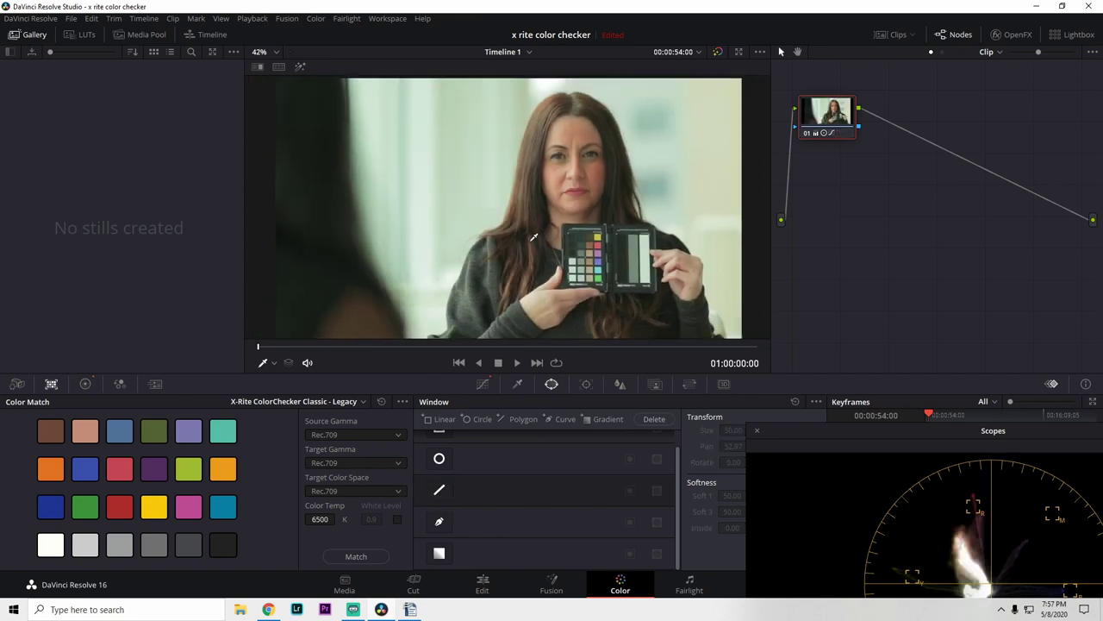
{"action": "scroll", "coordinate": [489, 207], "scroll_direction": "down", "scroll_amount": 2}
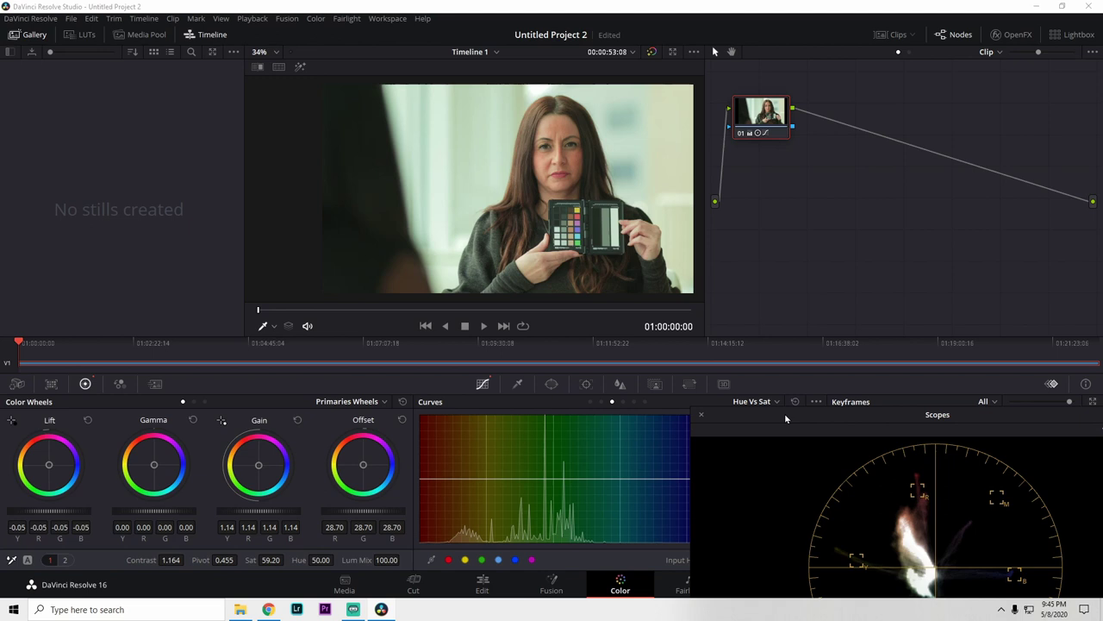
- Pull the Hue vs Sat curve down around the green hues to desaturate the greens
{"action": "left_click_drag", "start_coordinate": [948, 416], "coordinate": [846, 273]}
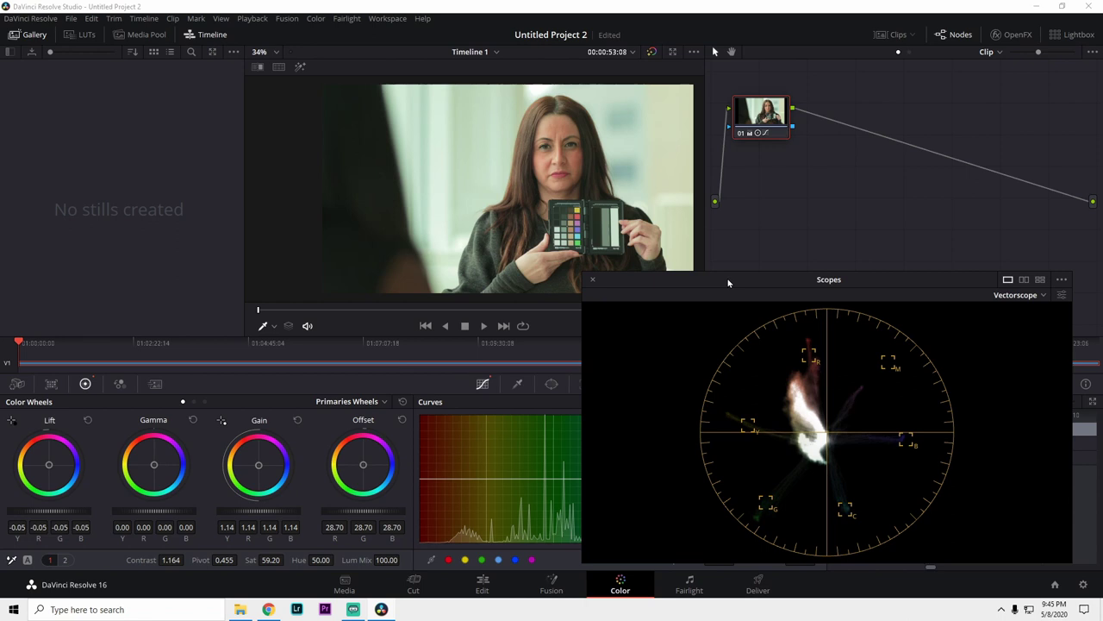
{"action": "left_click_drag", "start_coordinate": [729, 282], "coordinate": [851, 525]}
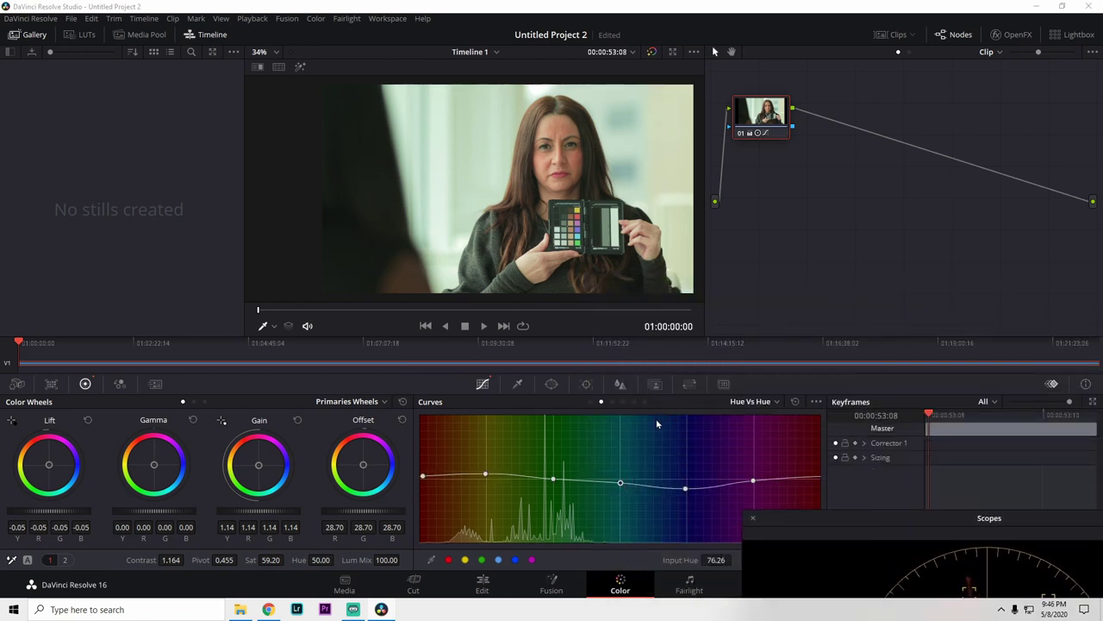
{"action": "left_click", "coordinate": [613, 402]}
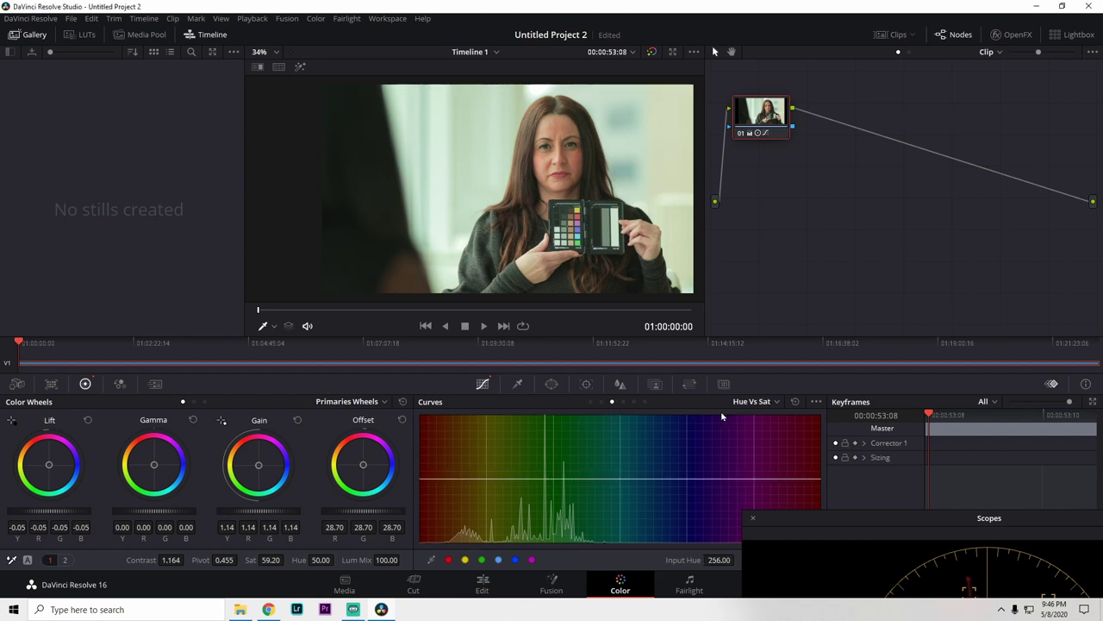
{"action": "left_click", "coordinate": [482, 561]}
{"action": "left_click_drag", "start_coordinate": [554, 482], "coordinate": [555, 509]}
- Raise the overall Sat value to 66.20
{"action": "left_click_drag", "start_coordinate": [779, 523], "coordinate": [761, 375]}
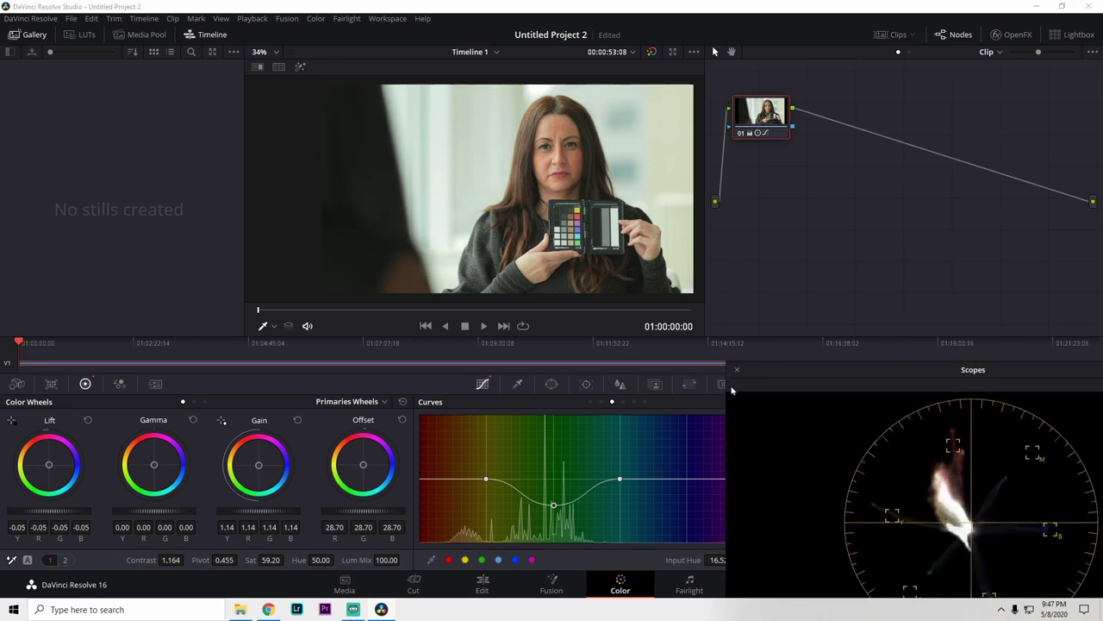
{"action": "left_click", "coordinate": [272, 559]}
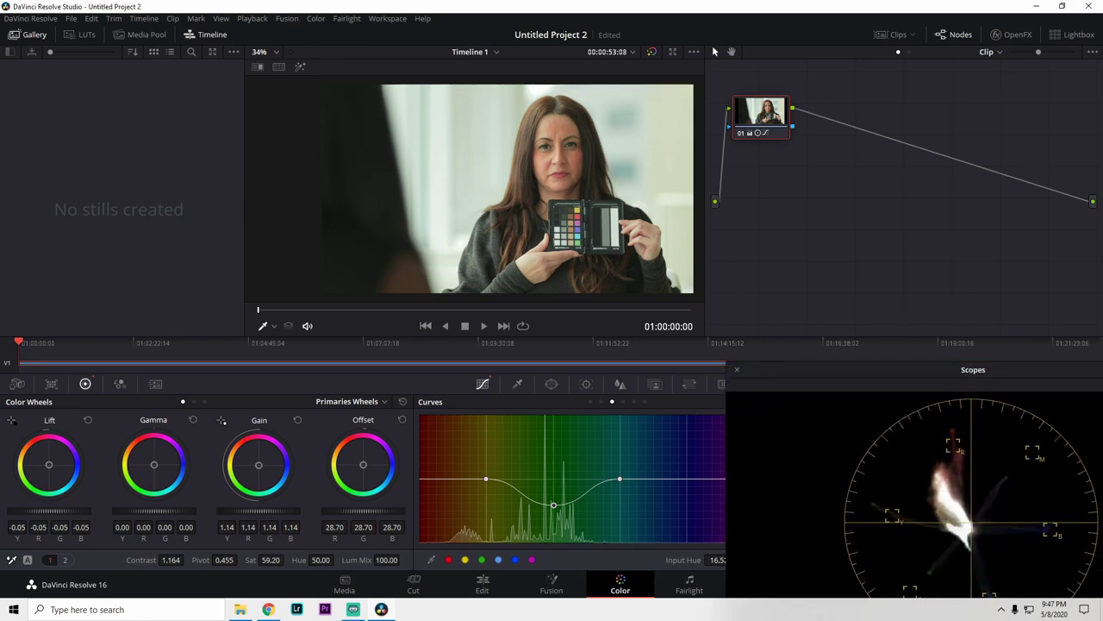
{"action": "left_click_drag", "start_coordinate": [272, 559], "coordinate": [288, 560]}
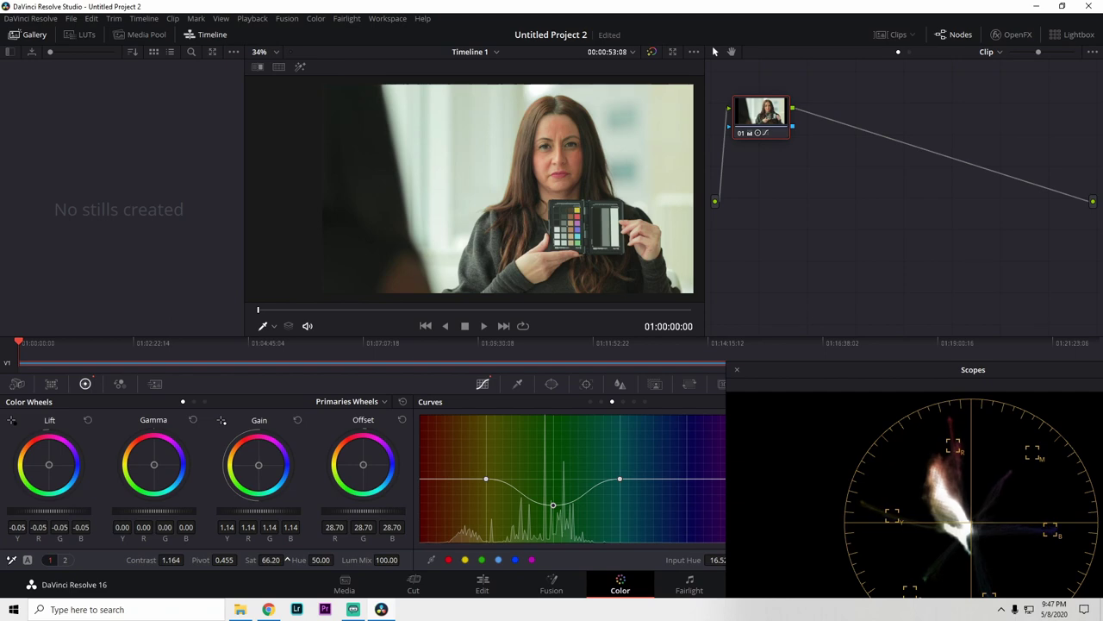